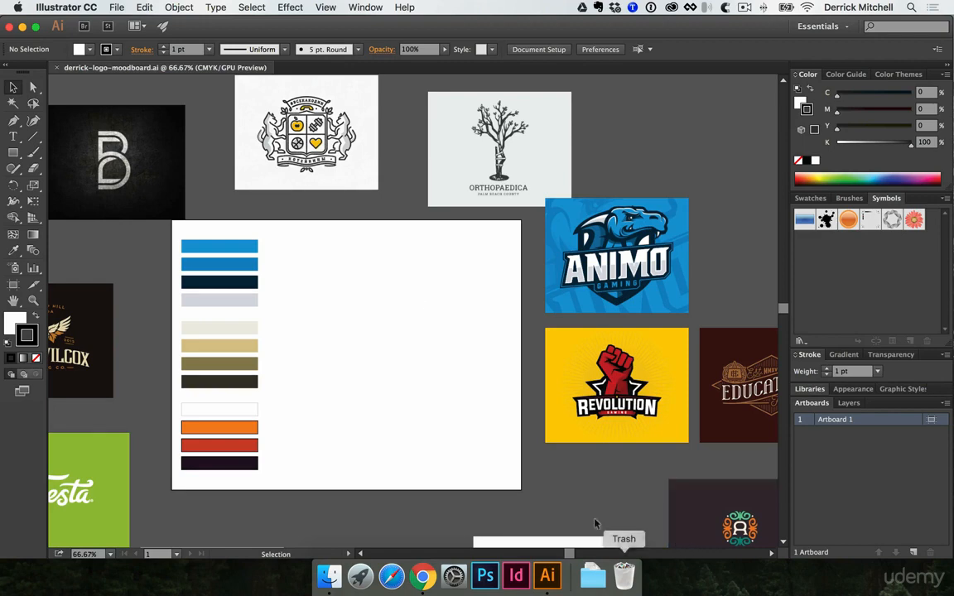
Add a line of point text with the designer's full name on the artboard beside the blue swatches
key("super+equal")
key("super+equal")
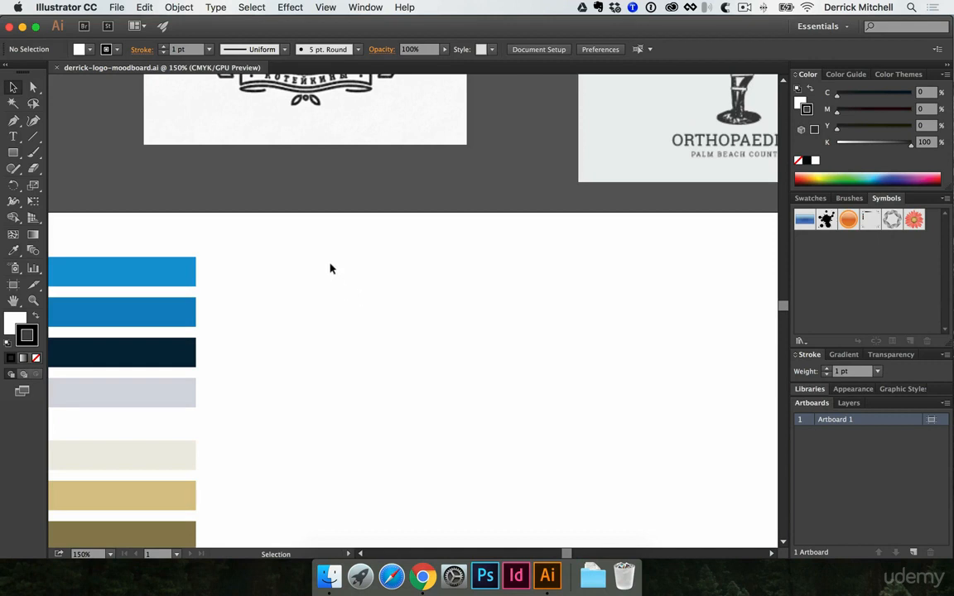
key("t")
left_click(328, 266)
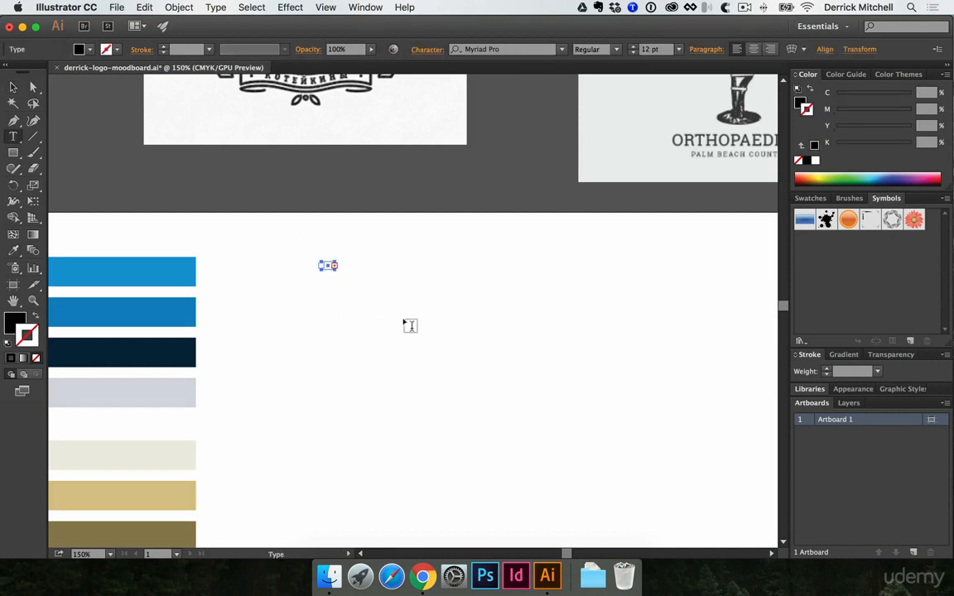
key("Escape")
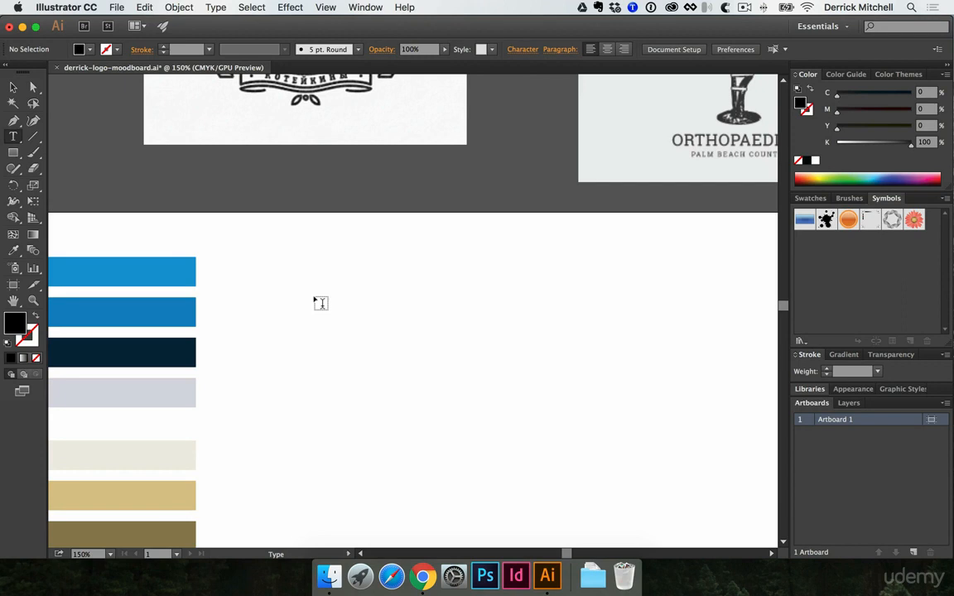
left_click(377, 353)
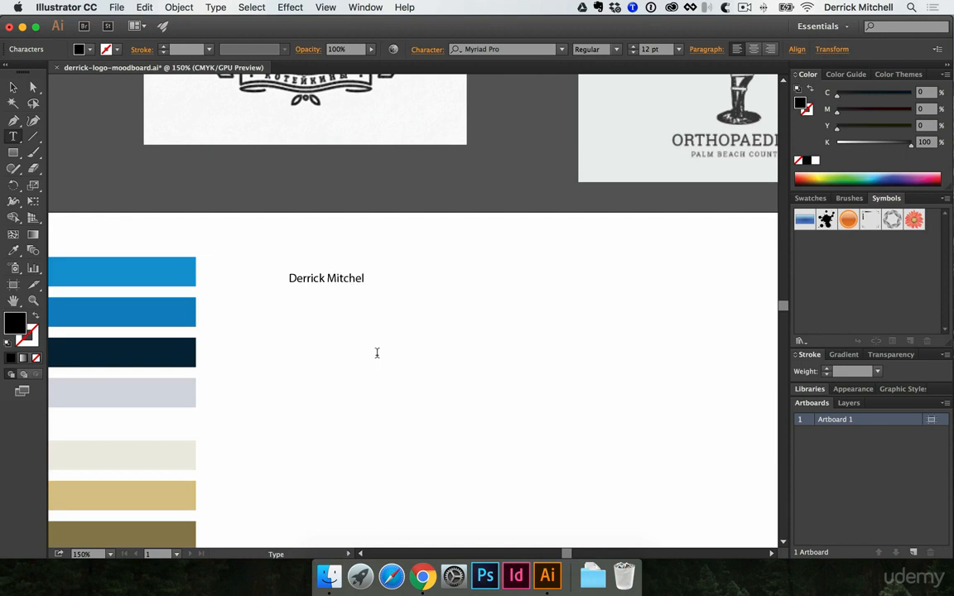
key("Escape")
left_click(363, 279)
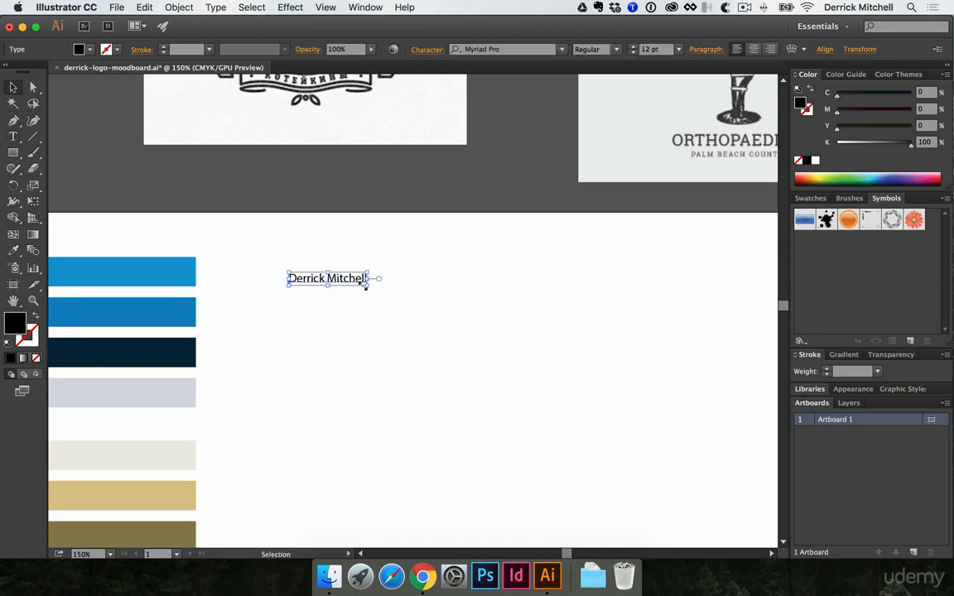
Scale the name text up to 35.44 pt and move it just above the artboard's upper edge
key("e")
left_click_drag(362, 284, 511, 340)
left_click_drag(526, 296, 417, 189)
key("v")
left_click(441, 280)
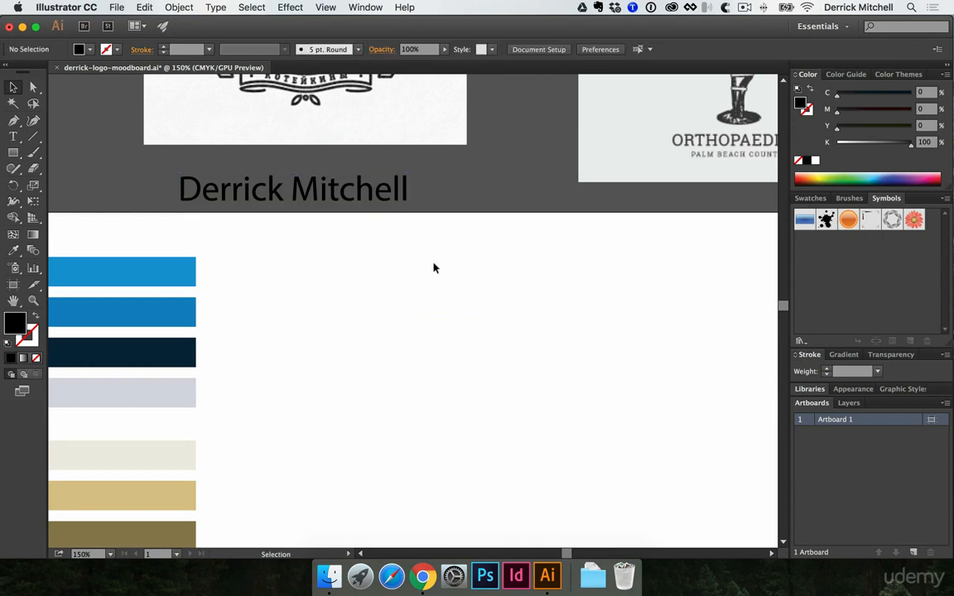
Duplicate the name text onto the artboard and convert the copy to outlines
left_click_drag(360, 213, 436, 315)
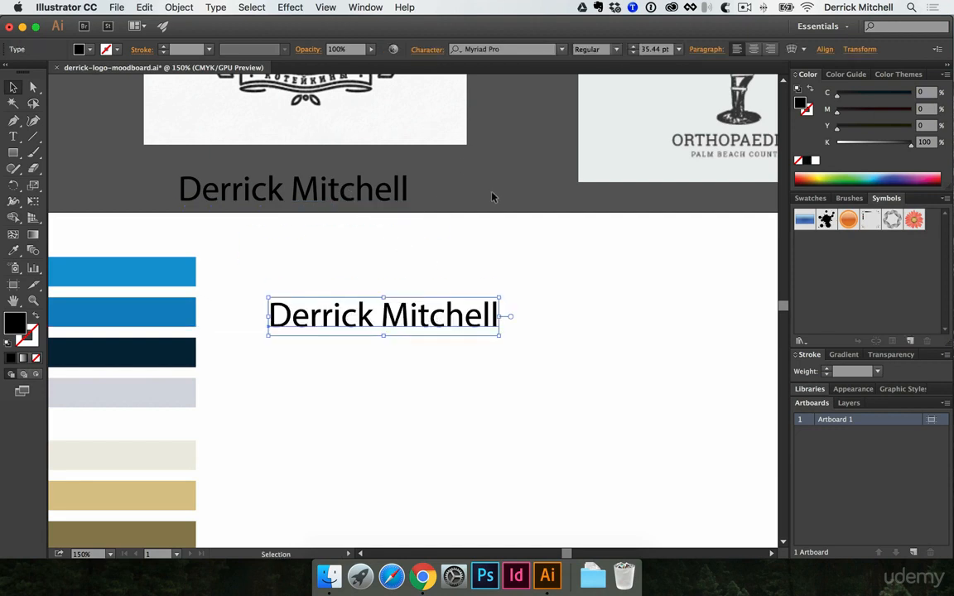
key("super+c")
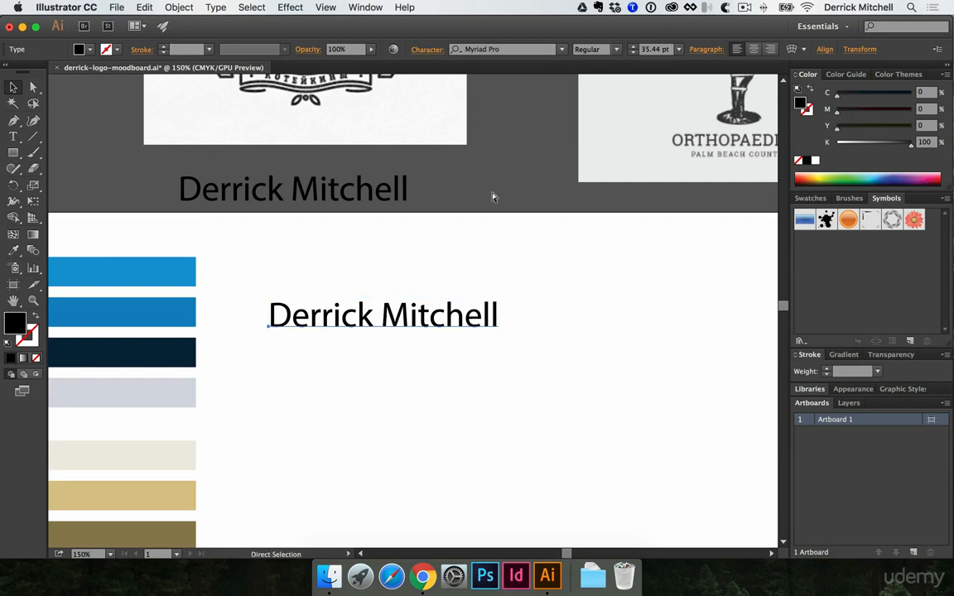
key("super+shift+o")
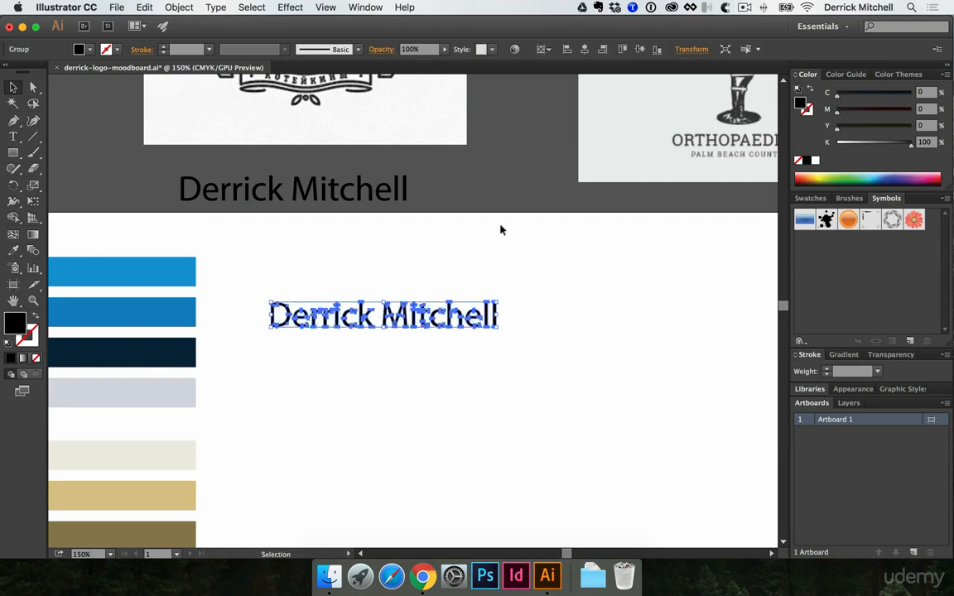
Stretch the final l of the outlined name downward to more than twice its height
left_click(486, 287)
left_click_drag(480, 294, 507, 307)
left_click_drag(497, 306, 496, 361)
left_click(510, 314)
left_click(506, 356)
Fill the letter t of the outlined name green (C 48.63, Y 100) and place the anchor illustration over the name
left_click_drag(418, 298, 424, 310)
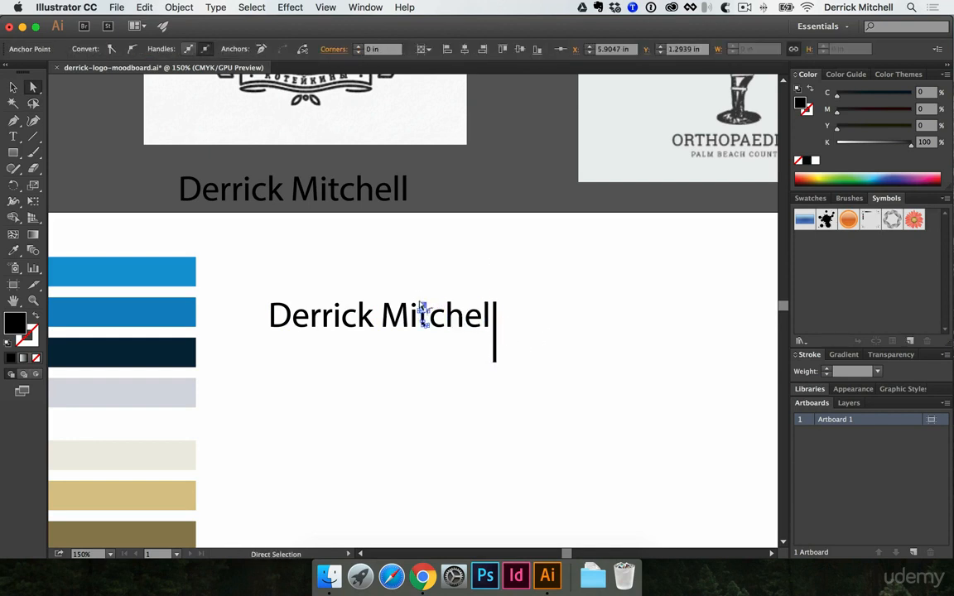
left_click(831, 181)
left_click(641, 259)
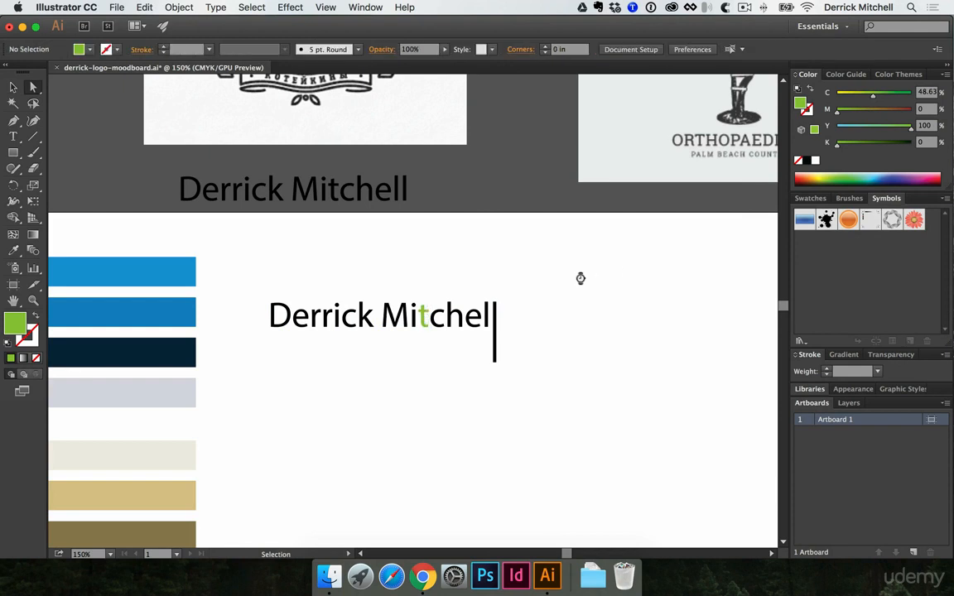
key("super+v")
left_click(532, 322)
key("v")
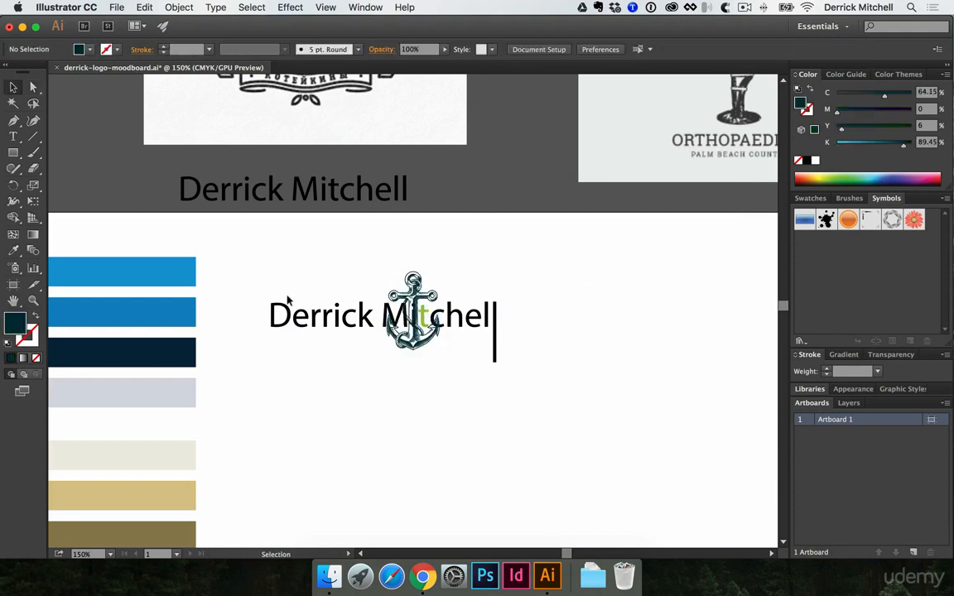
left_click_drag(252, 270, 332, 323)
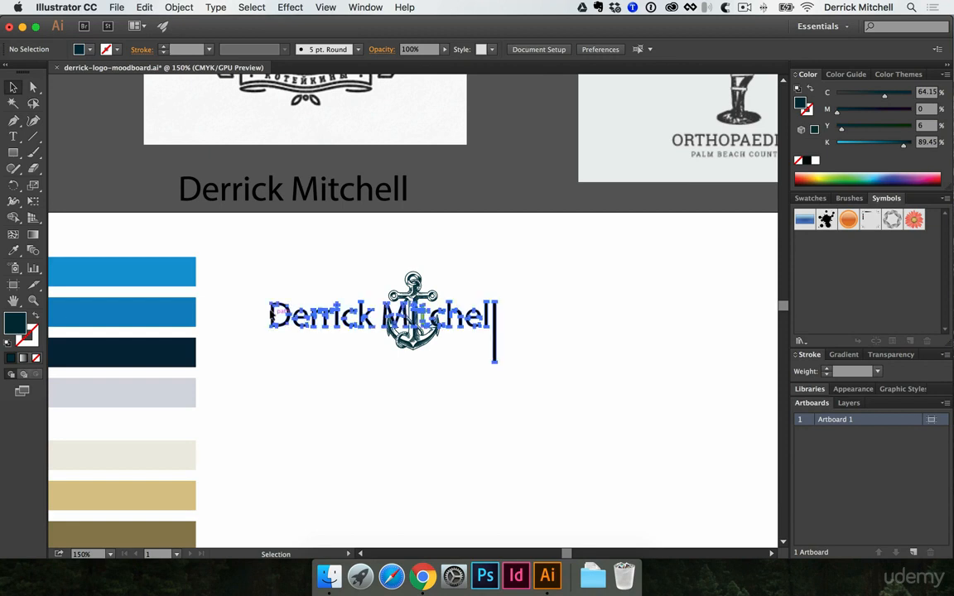
left_click(329, 280)
left_click_drag(337, 312, 346, 317)
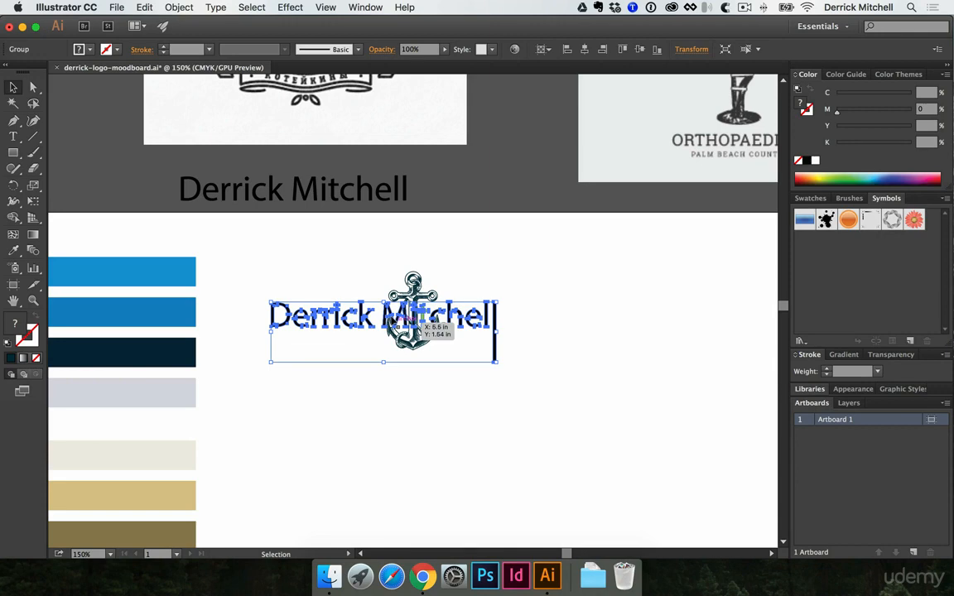
Duplicate the editable name text below the outlined version and change both initials of the copy to lowercase
left_click(336, 217)
left_click_drag(327, 184, 433, 408)
scroll(438, 417, "up", 3)
left_click(424, 474)
left_click_drag(382, 433, 391, 397)
type("t")
type("m")
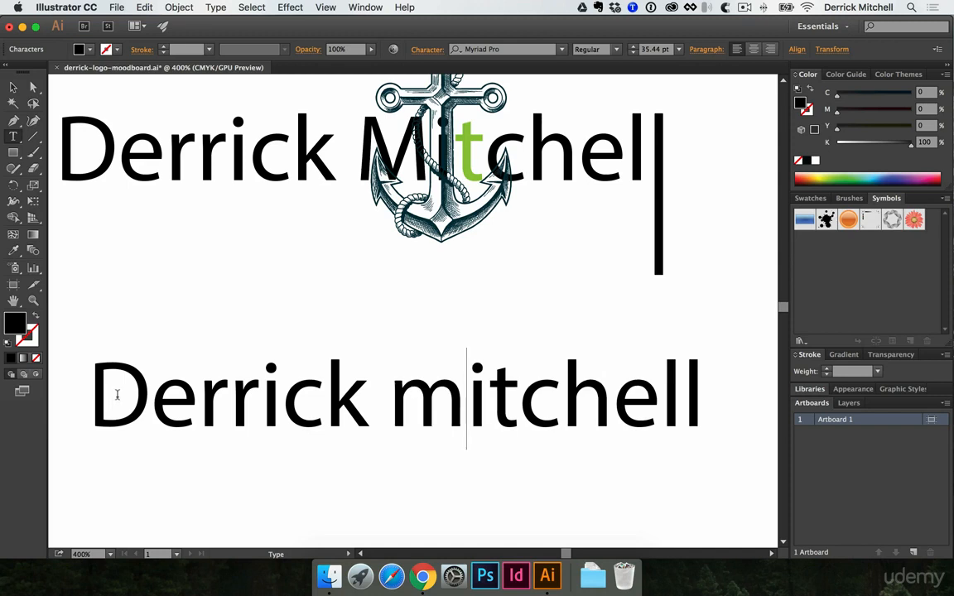
left_click_drag(150, 396, 85, 399)
type("d")
key("Escape")
left_click(292, 400, "alt")
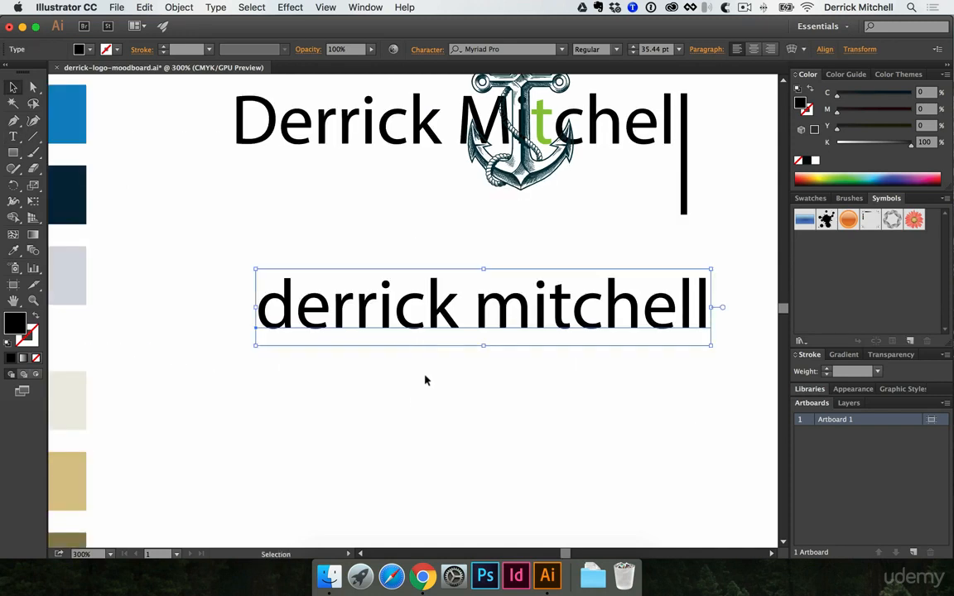
Delete the outlined name together with the anchor illustration from the artboard
scroll(431, 328, "up", 1)
scroll(432, 328, "right", 1)
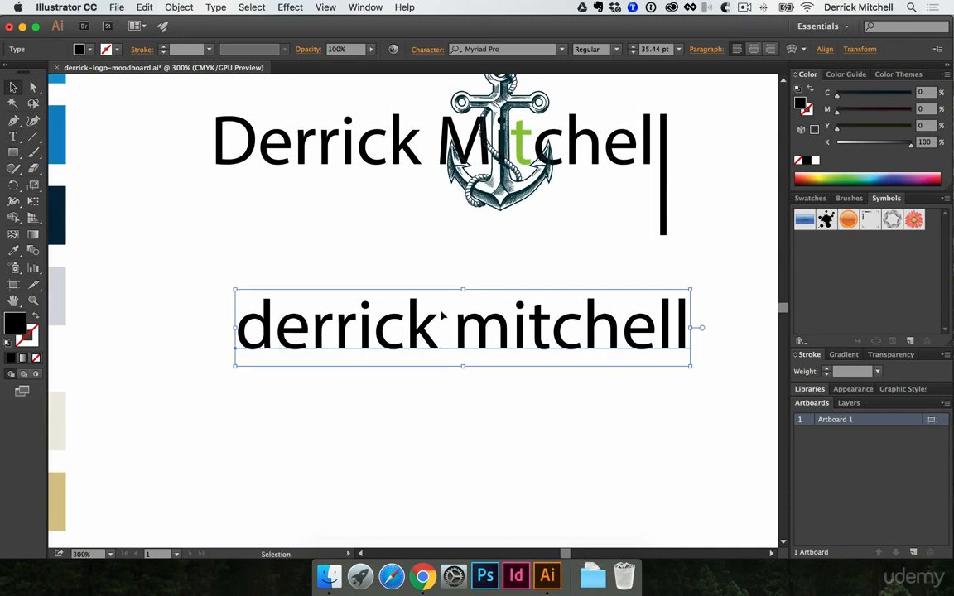
left_click(321, 149)
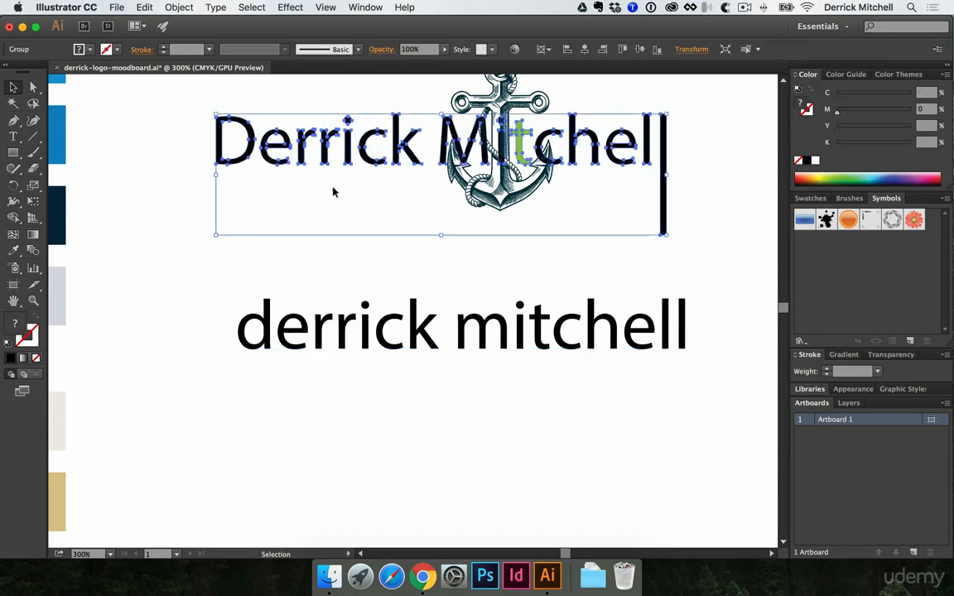
scroll(366, 298, "up", 3)
scroll(366, 298, "right", 1)
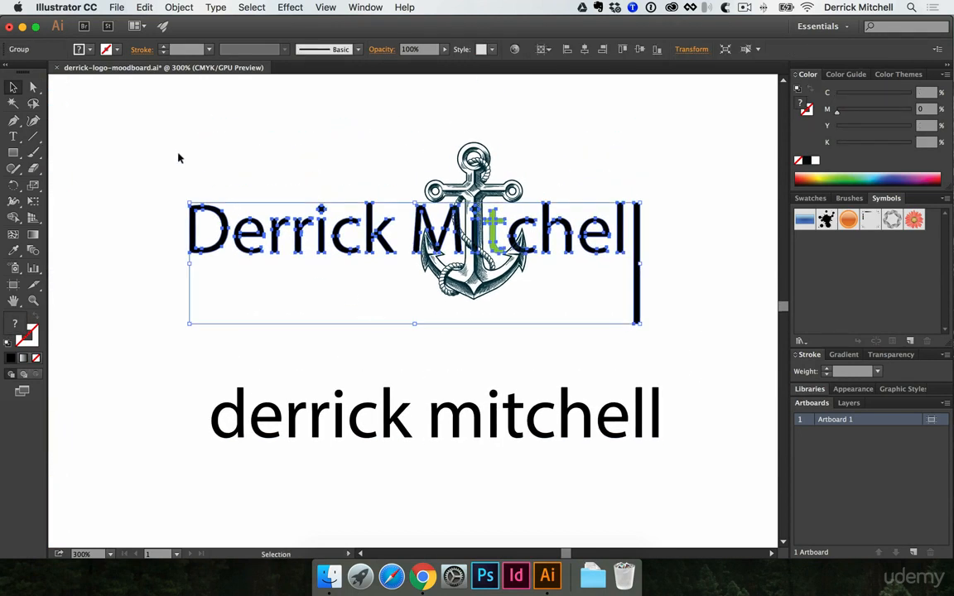
left_click_drag(154, 141, 651, 325)
key("Delete")
Delete the lowercase copy of the name from the artboard
left_click(653, 326, "alt")
left_click(654, 327, "alt")
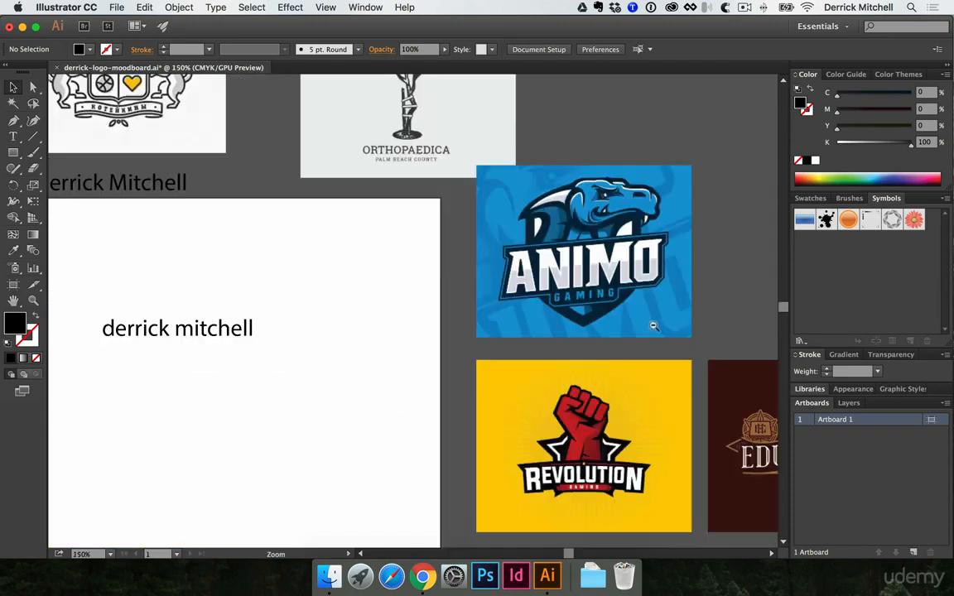
left_click(654, 326, "alt")
key("v")
left_click(593, 489)
key("Delete")
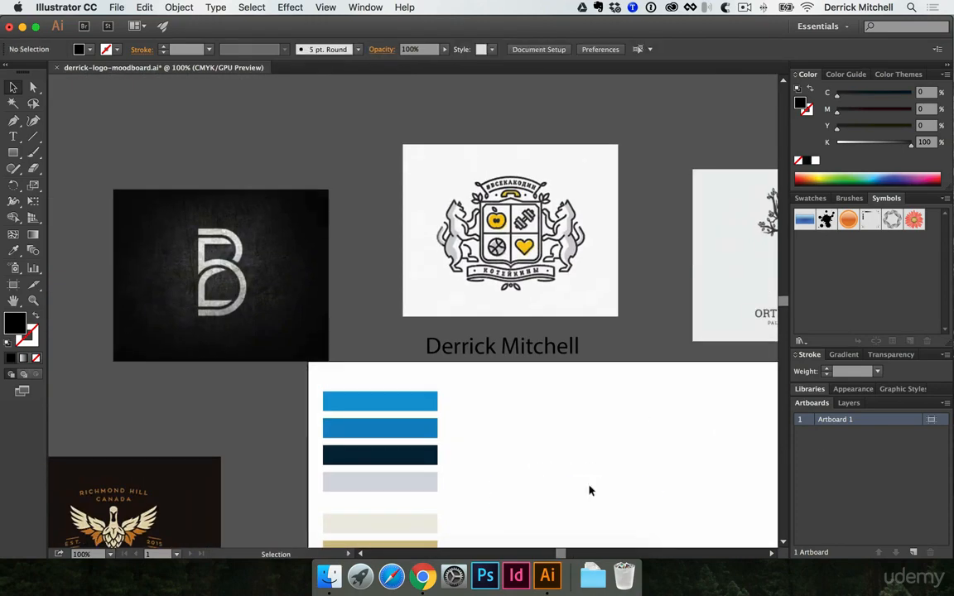
Duplicate the name text onto the artboard beside the top blue swatch and open the Typekit library to add fonts
left_click(524, 428, "super")
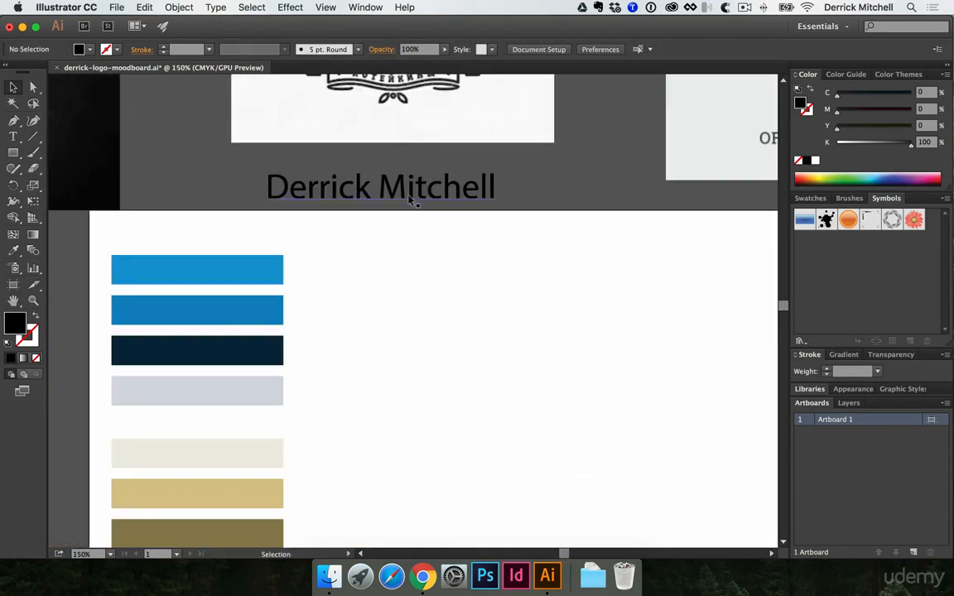
left_click_drag(408, 199, 486, 270)
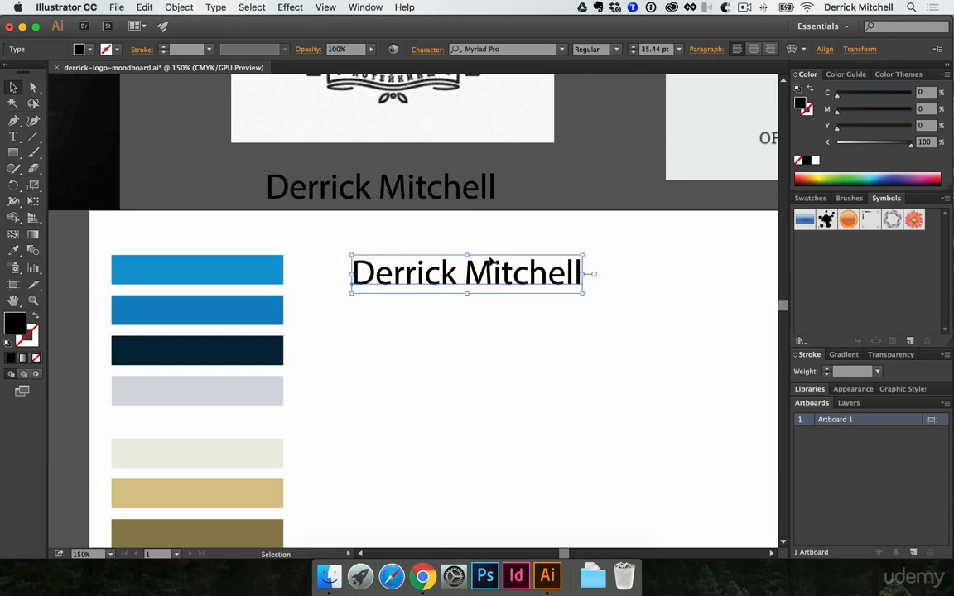
left_click(562, 49)
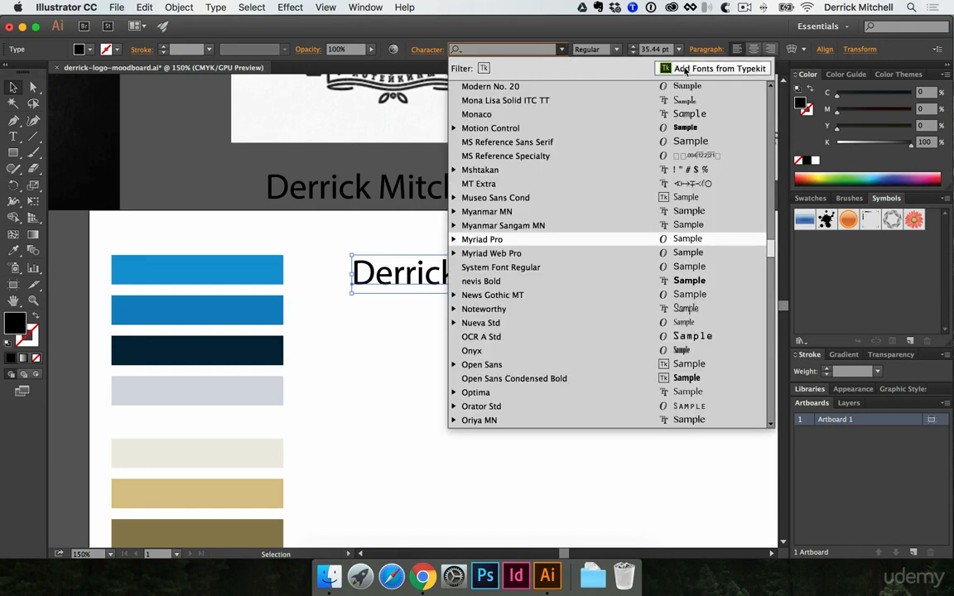
left_click(684, 69)
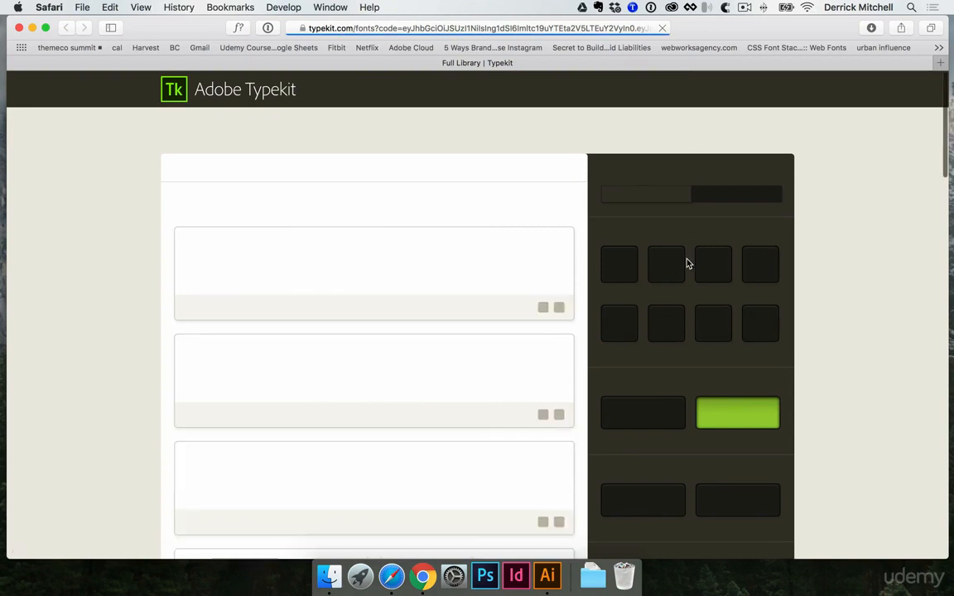
Filter the Typekit library by Blackletter classification, heavy weight and regular width
scroll(656, 274, "down", 2)
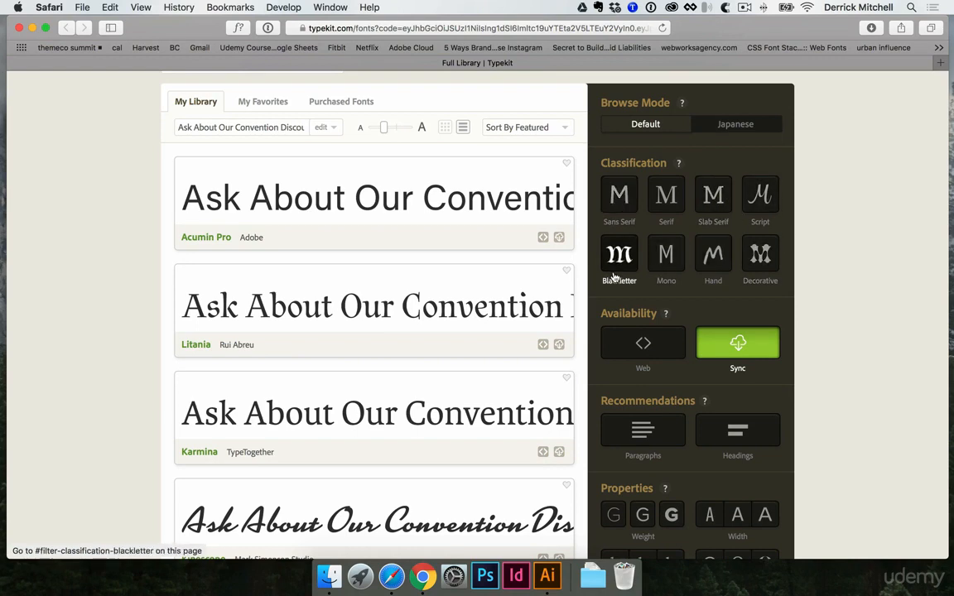
scroll(630, 249, "down", 3)
scroll(713, 485, "up", 4)
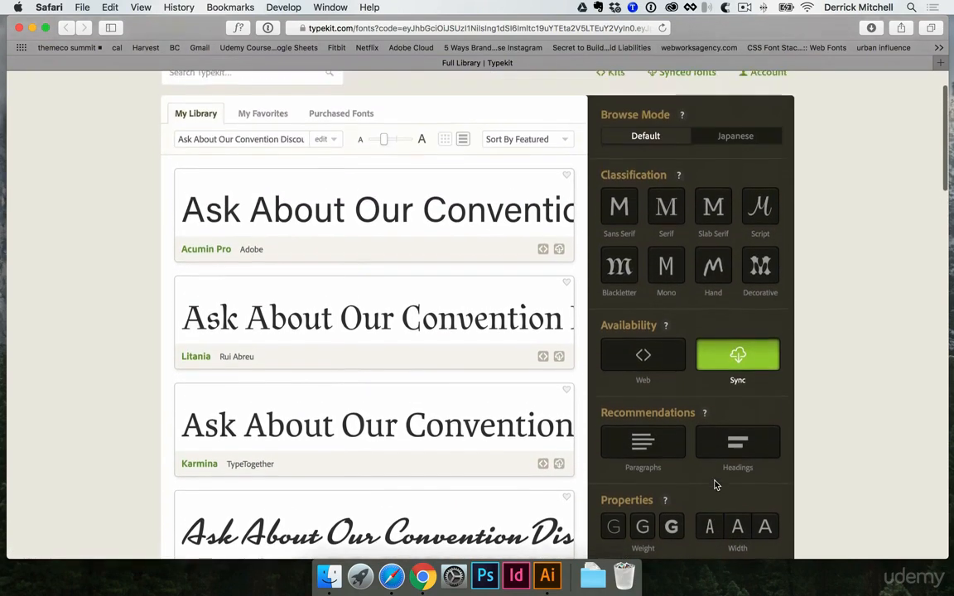
left_click(630, 315)
scroll(661, 365, "down", 8)
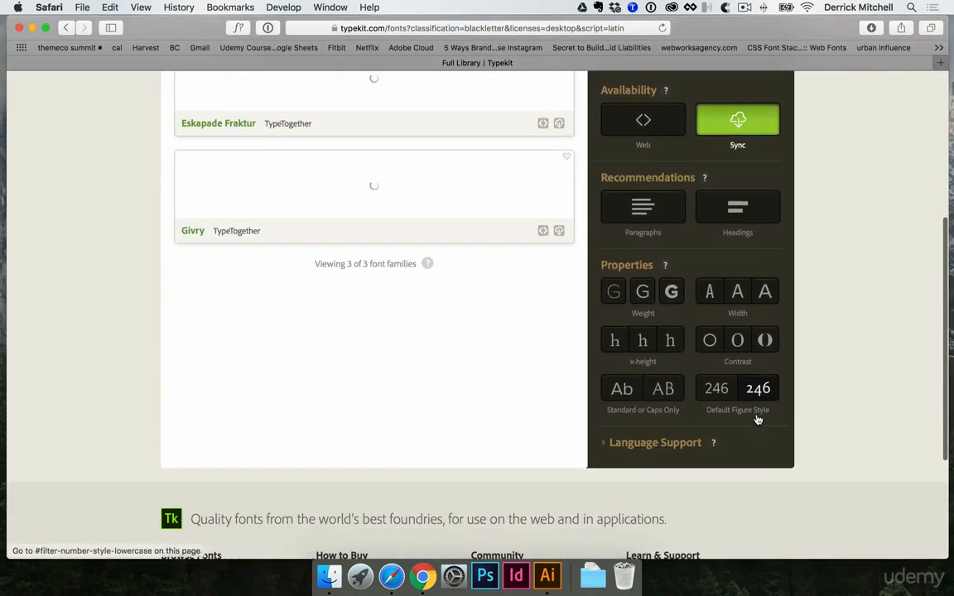
left_click(672, 292)
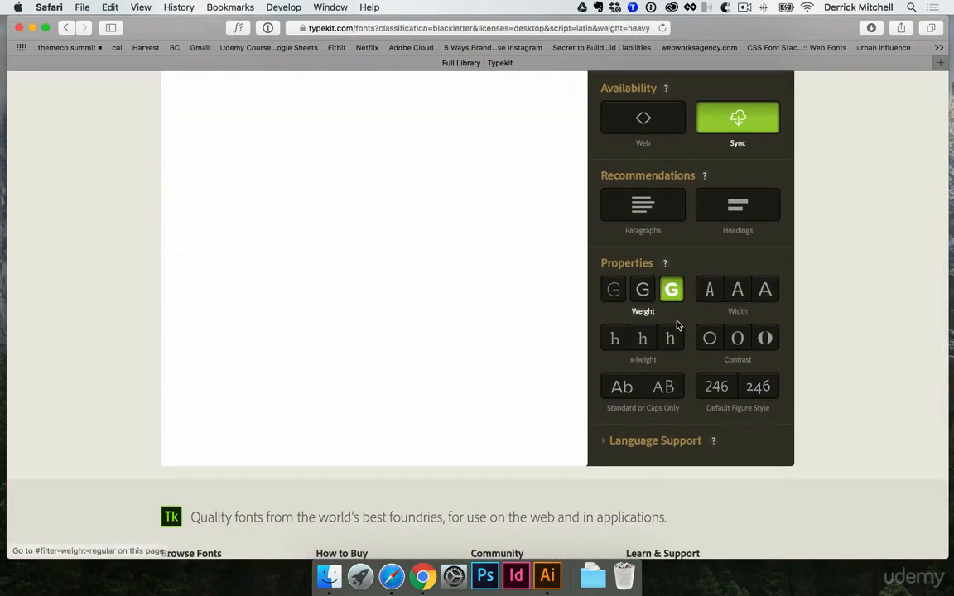
left_click(738, 290)
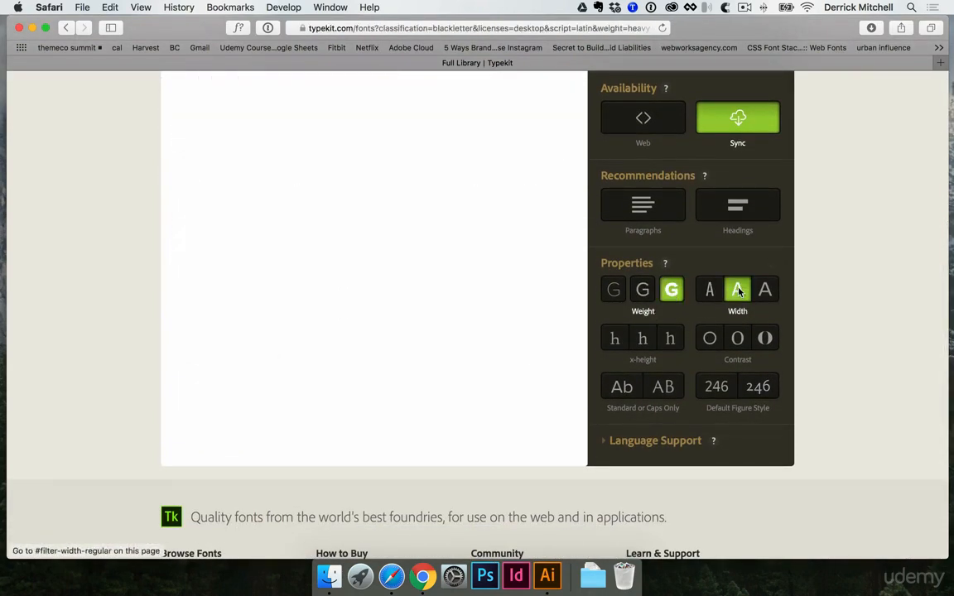
scroll(740, 290, "up", 5)
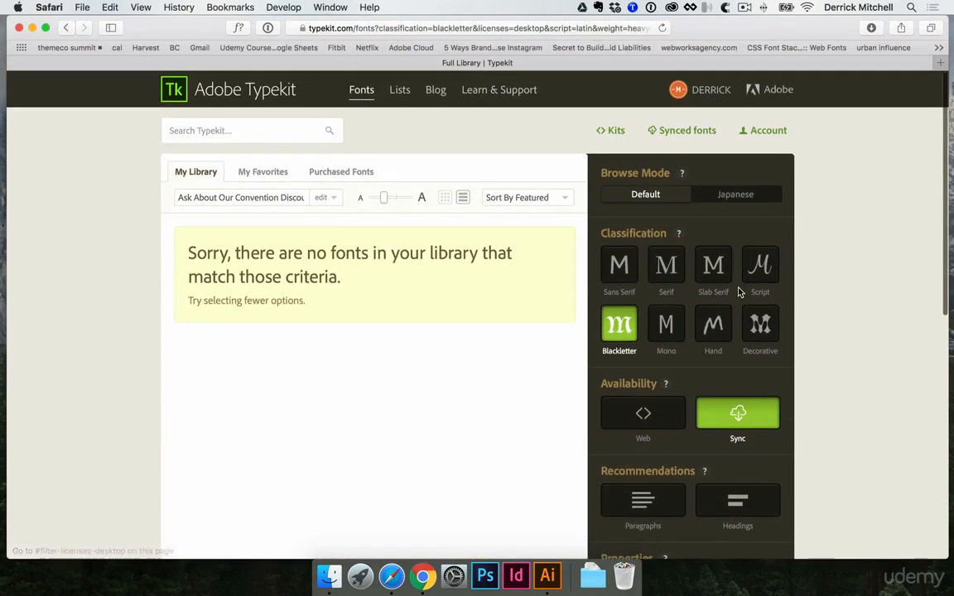
Switch the font classification from Blackletter to Sans Serif and browse the heavy, regular-width fonts
scroll(740, 291, "down", 3)
left_click(631, 203)
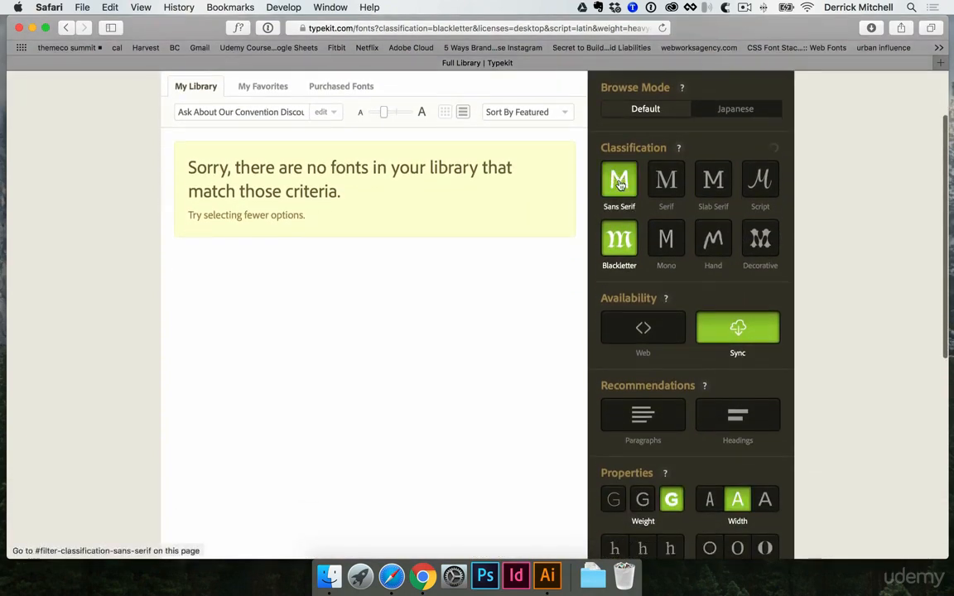
scroll(743, 284, "down", 3)
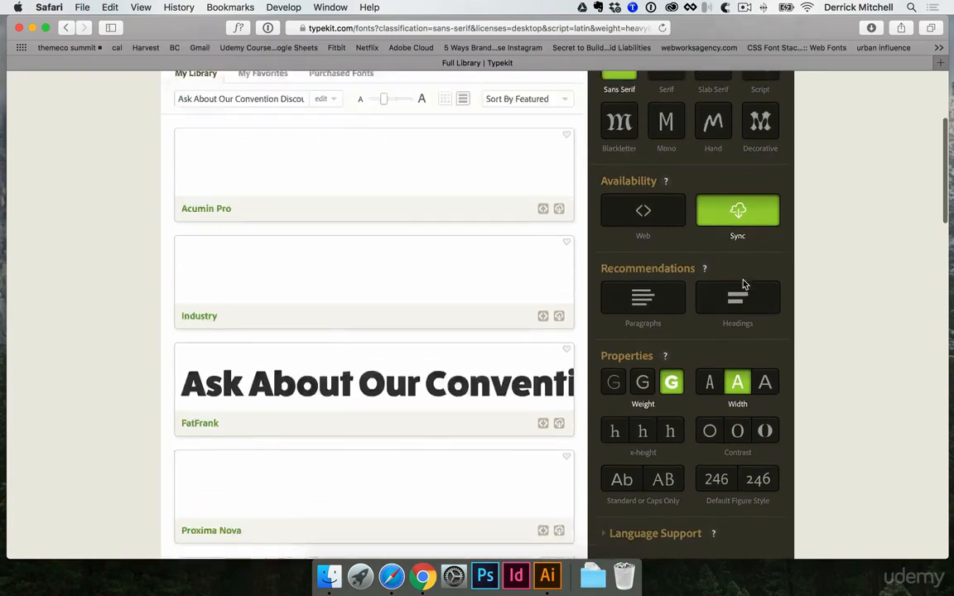
scroll(743, 283, "up", 4)
scroll(743, 286, "down", 6)
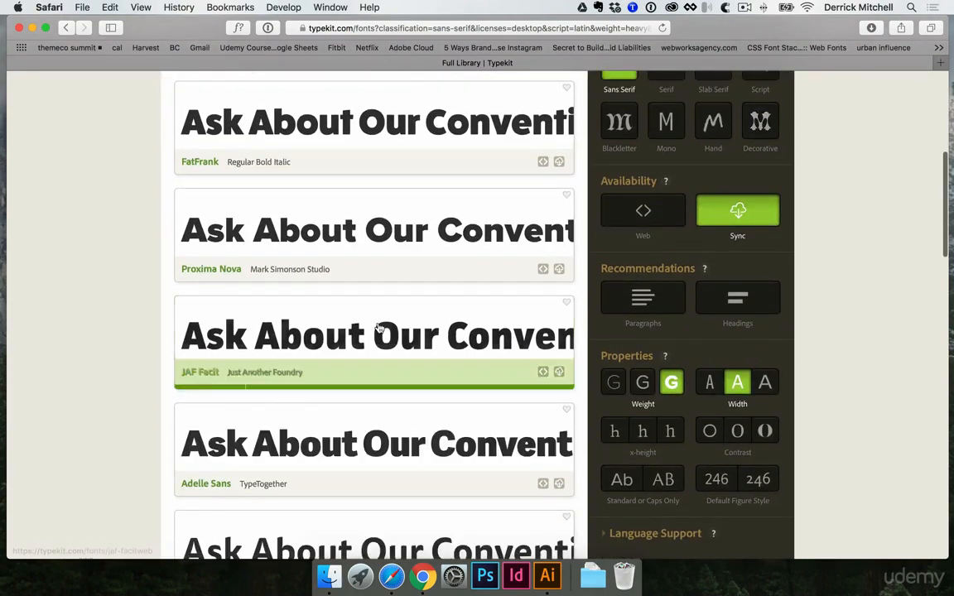
scroll(383, 328, "down", 8)
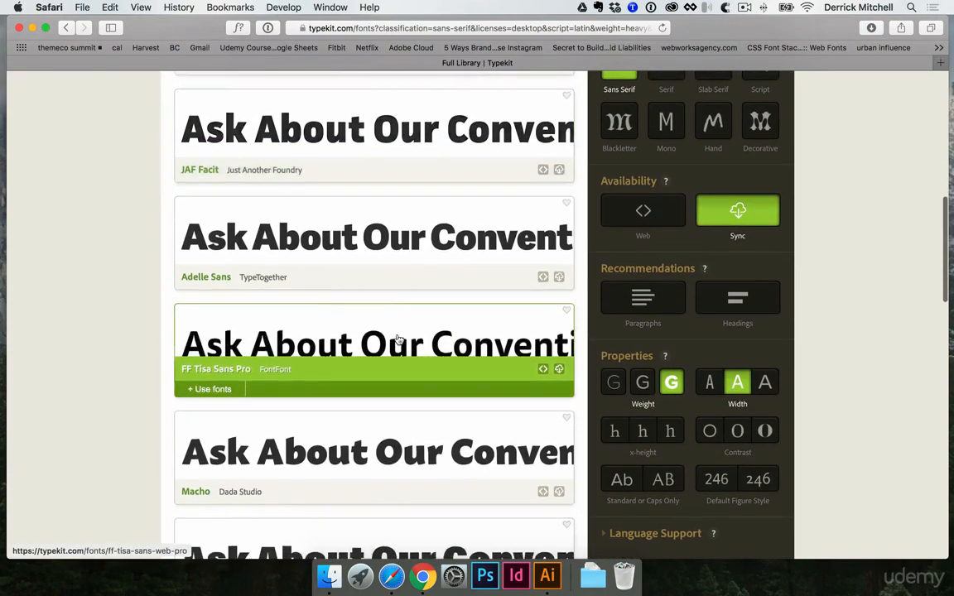
Load more results in the Typekit library, browse the heavy, regular-width sans serif fonts, and switch back to Illustrator
scroll(430, 331, "down", 15)
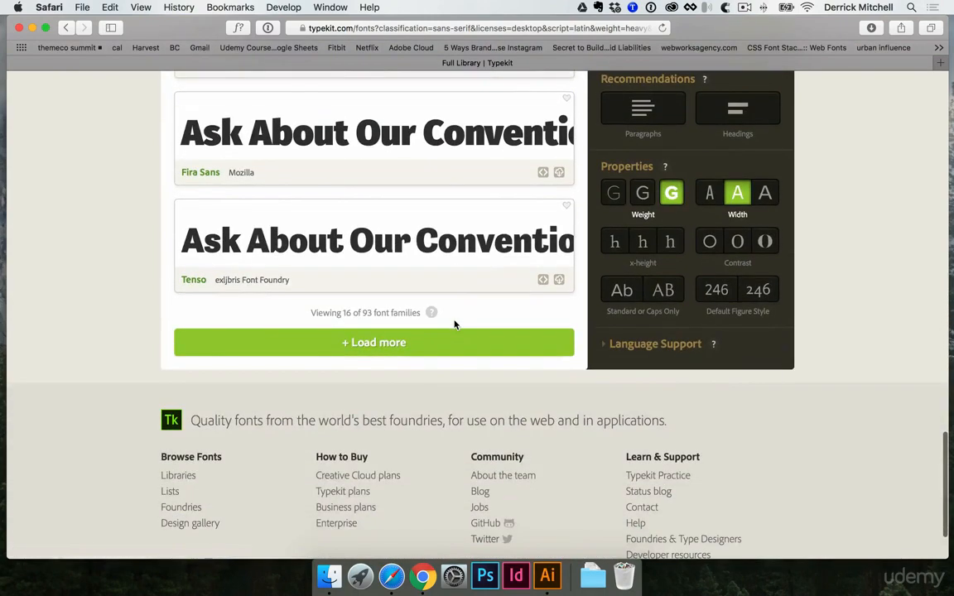
left_click(365, 342)
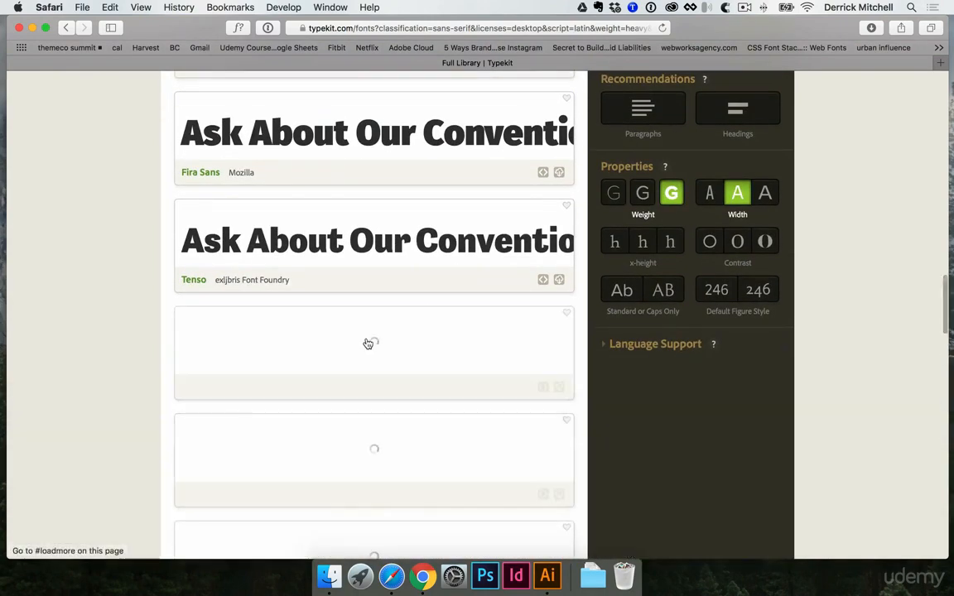
scroll(394, 383, "down", 6)
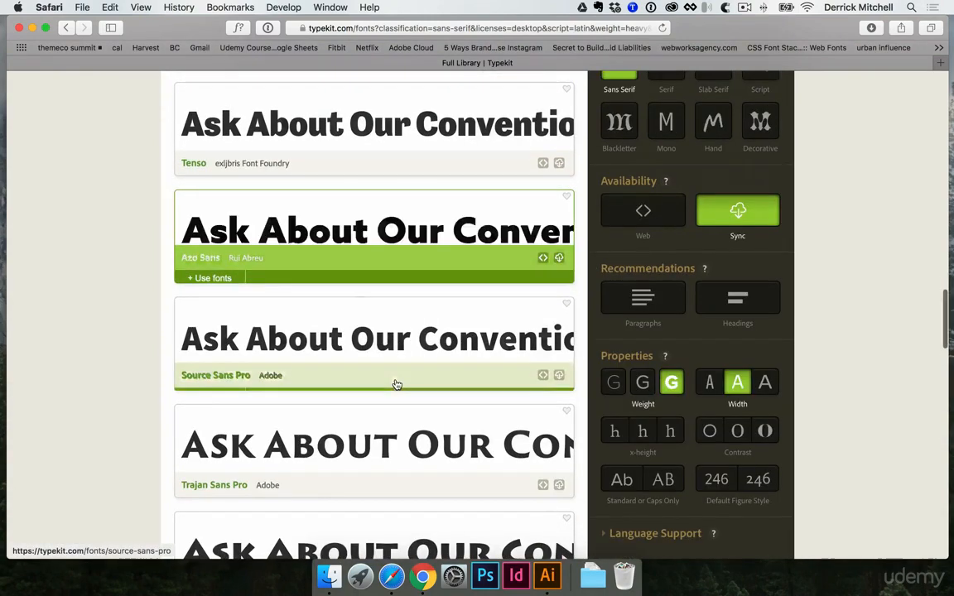
scroll(397, 384, "down", 4)
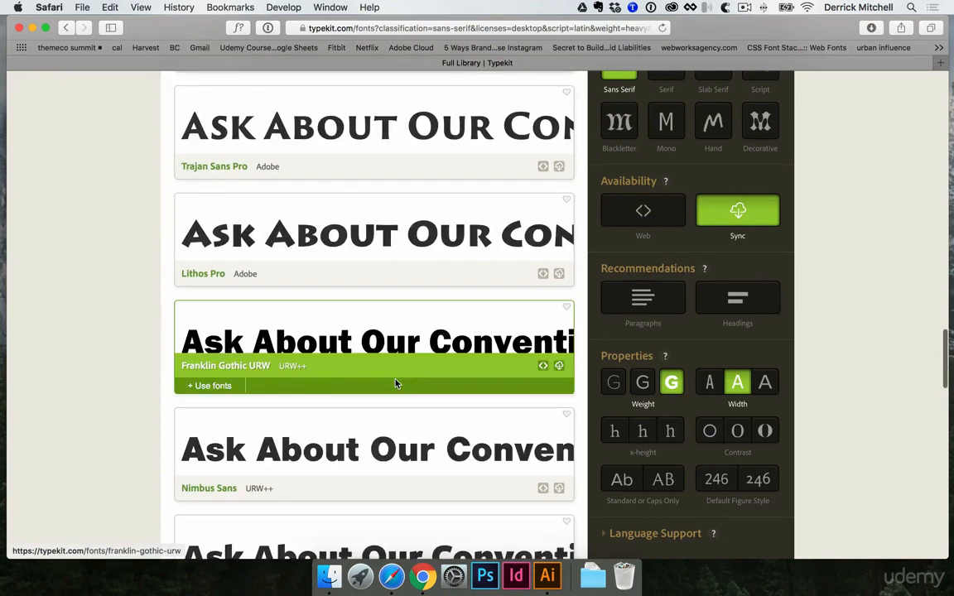
scroll(395, 384, "down", 8)
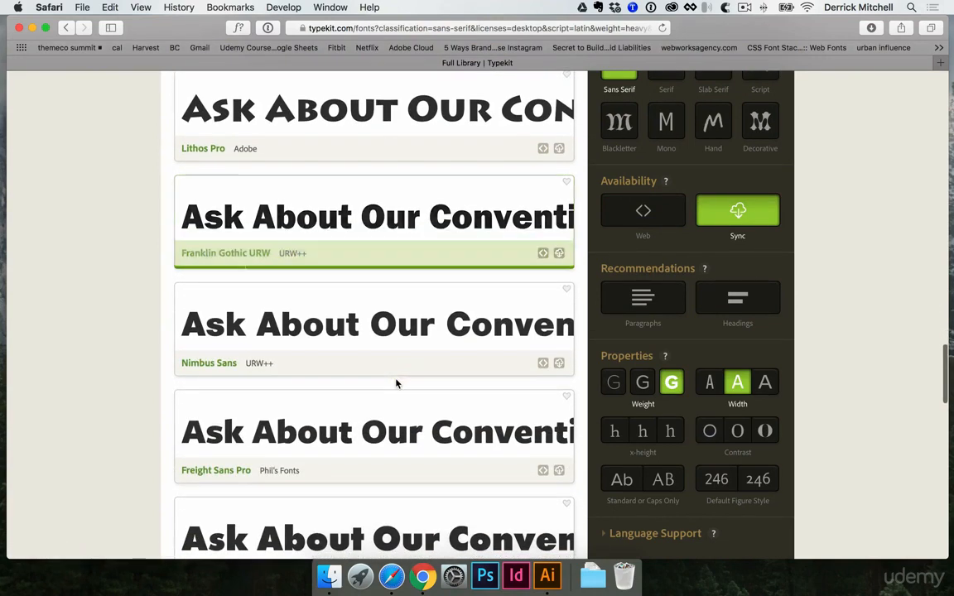
scroll(396, 384, "down", 8)
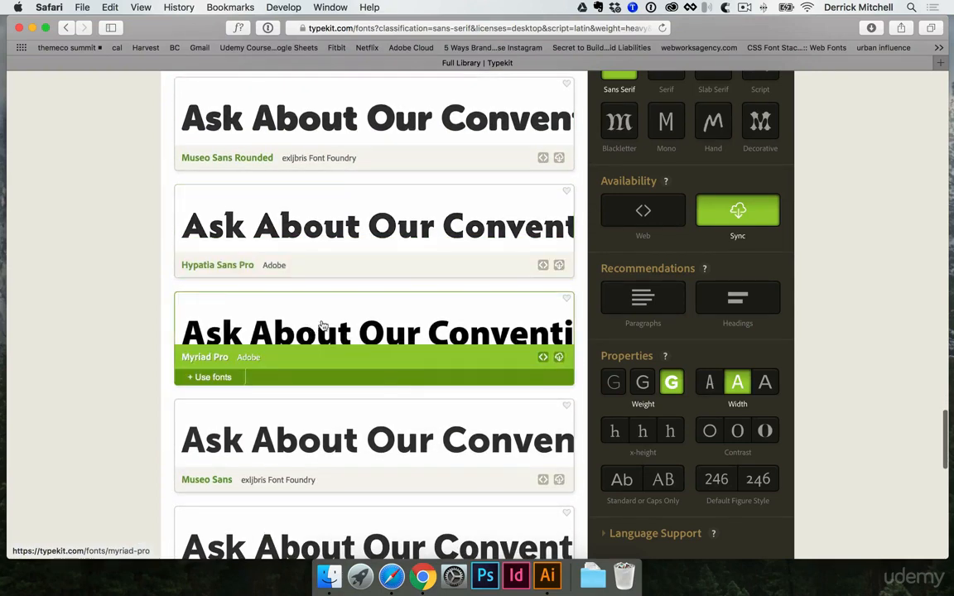
scroll(385, 385, "down", 1)
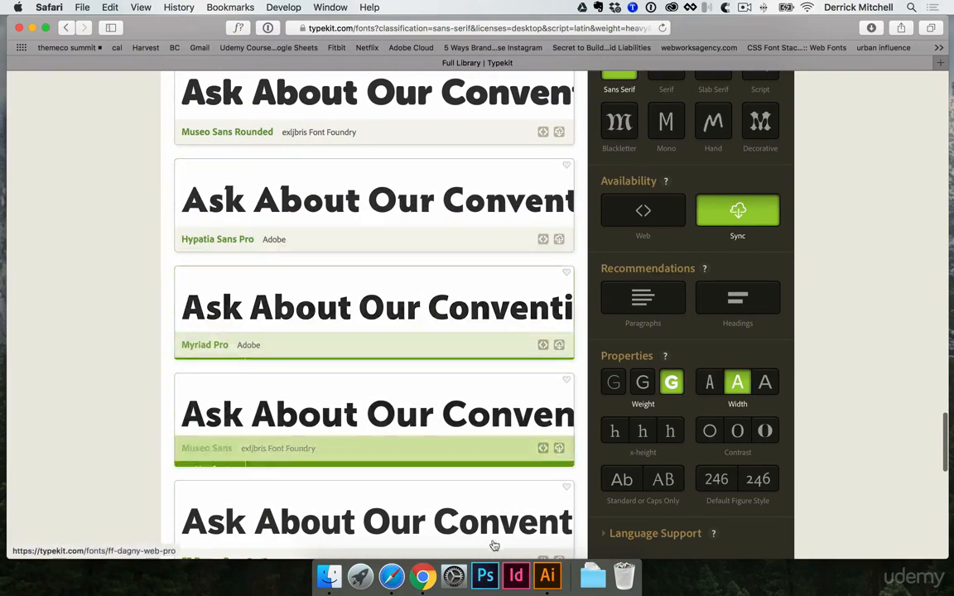
left_click(547, 578)
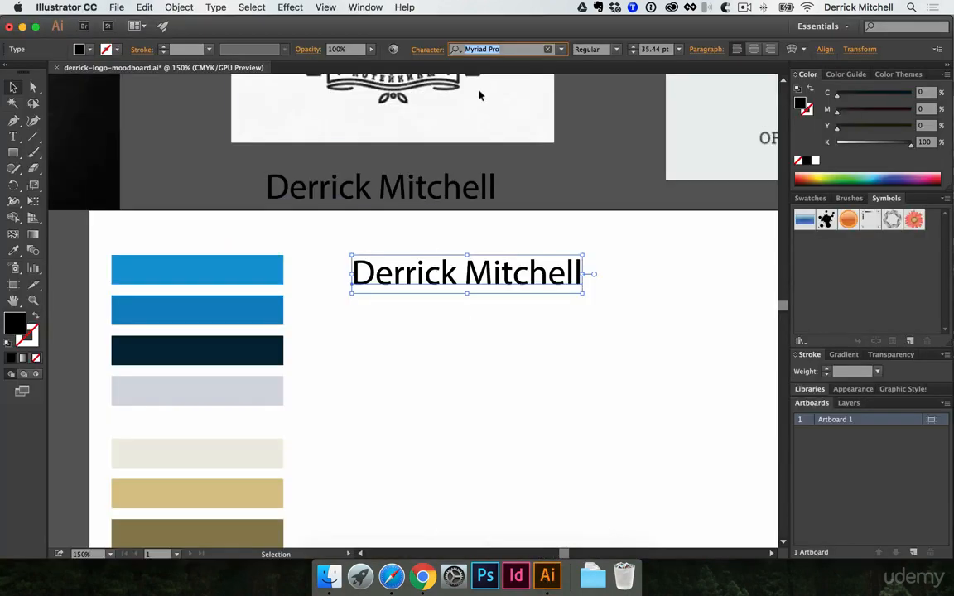
Try successive font families from the character settings on the selected name, as far as Ostrich Sans Dashed Medium
left_click(425, 49)
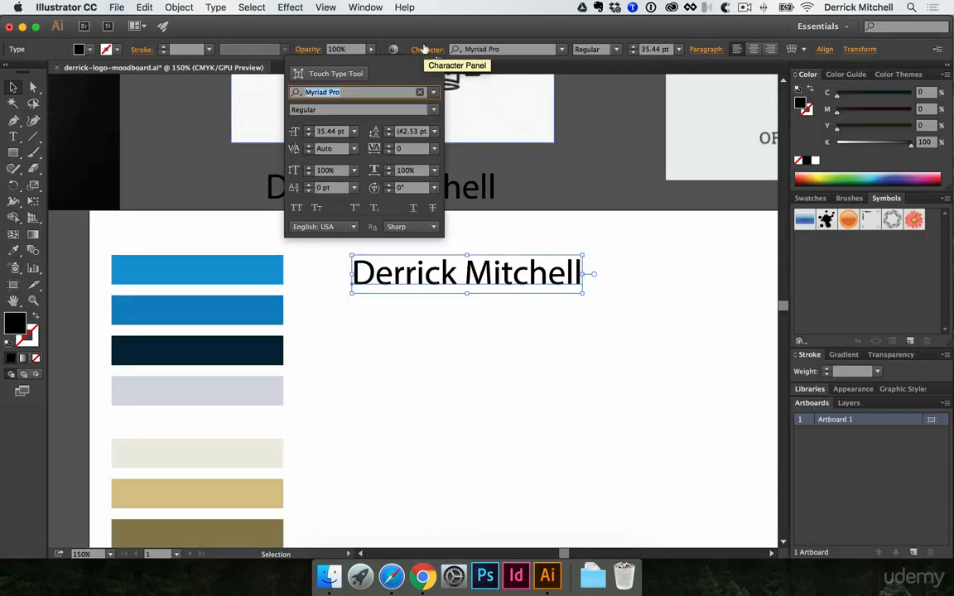
key("Down")
key("Down")
key("Down")
key("Down")
key("Down")
key("Down")
key("Down")
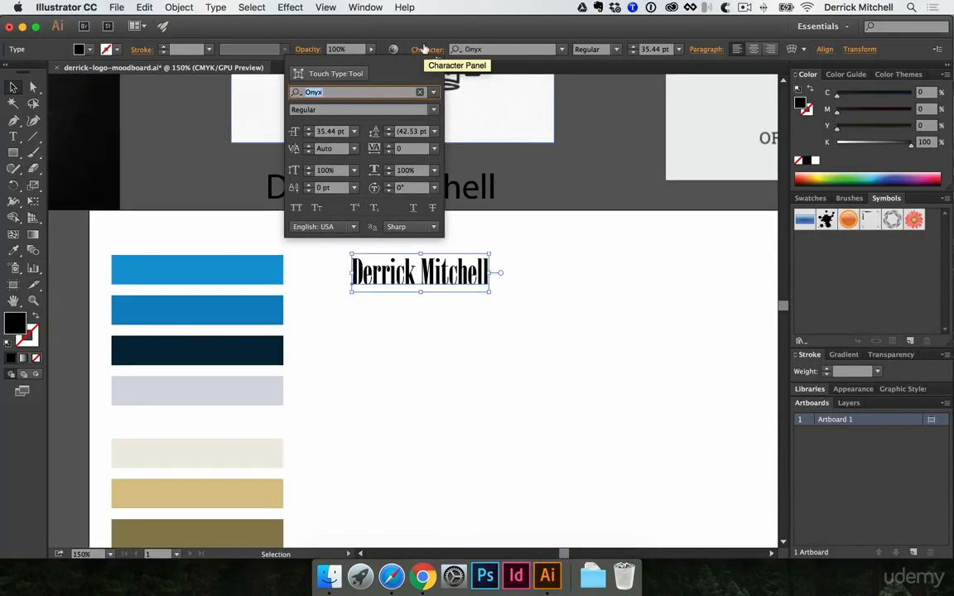
key("Down")
key("Down")
key("Down")
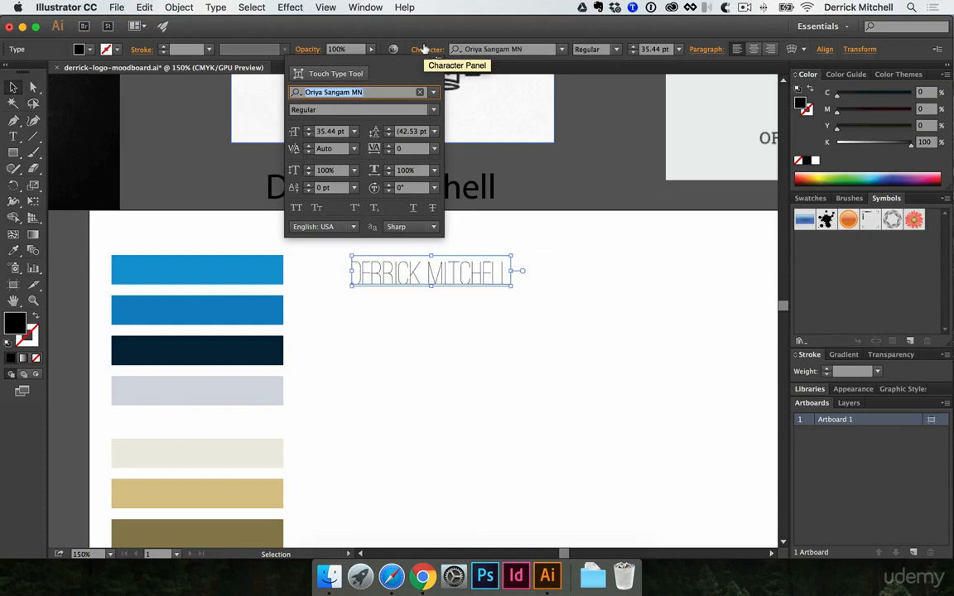
key("Down")
key("Up")
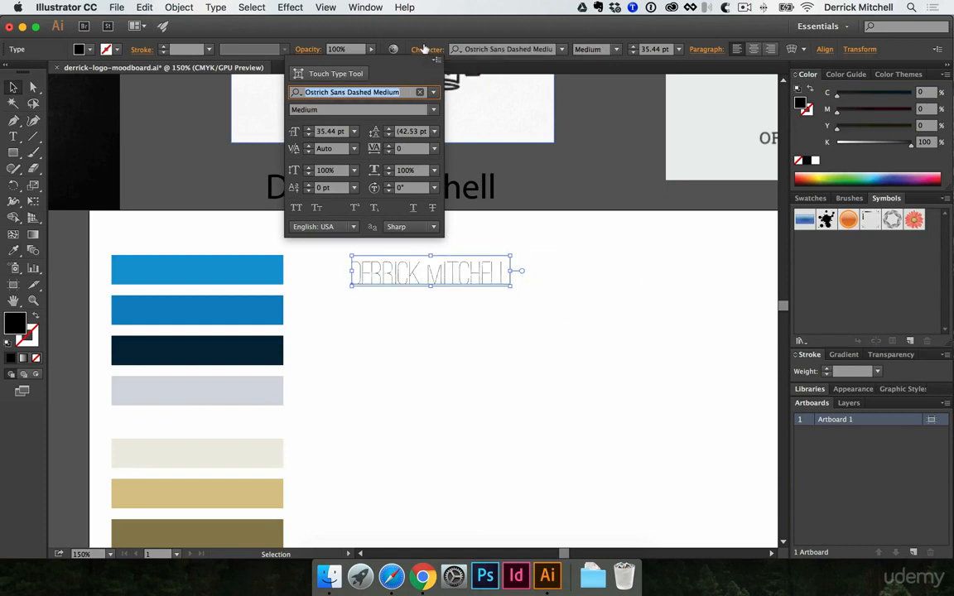
key("Return")
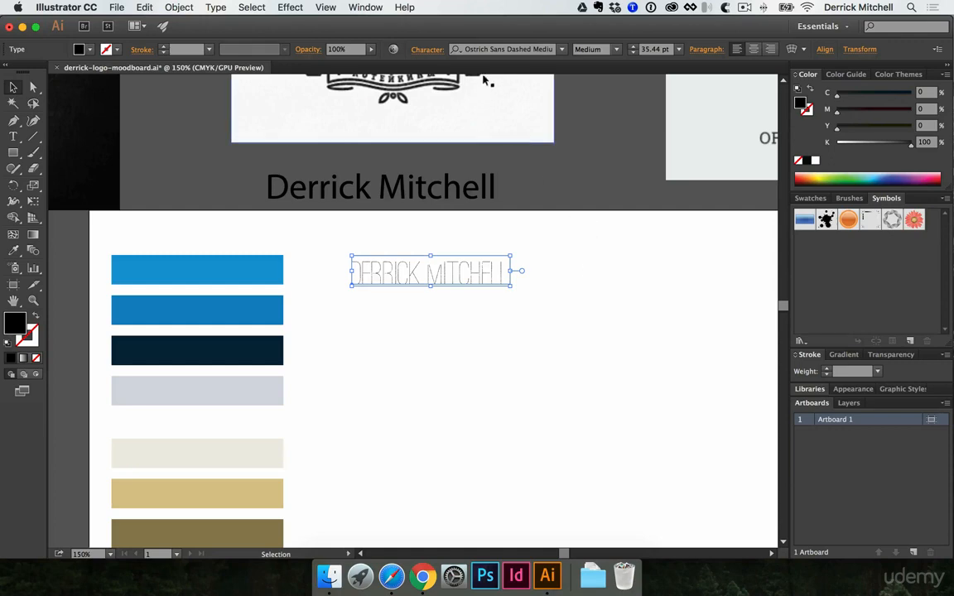
Set the font of the name text on the artboard to Abolition Round
triple_click(507, 50)
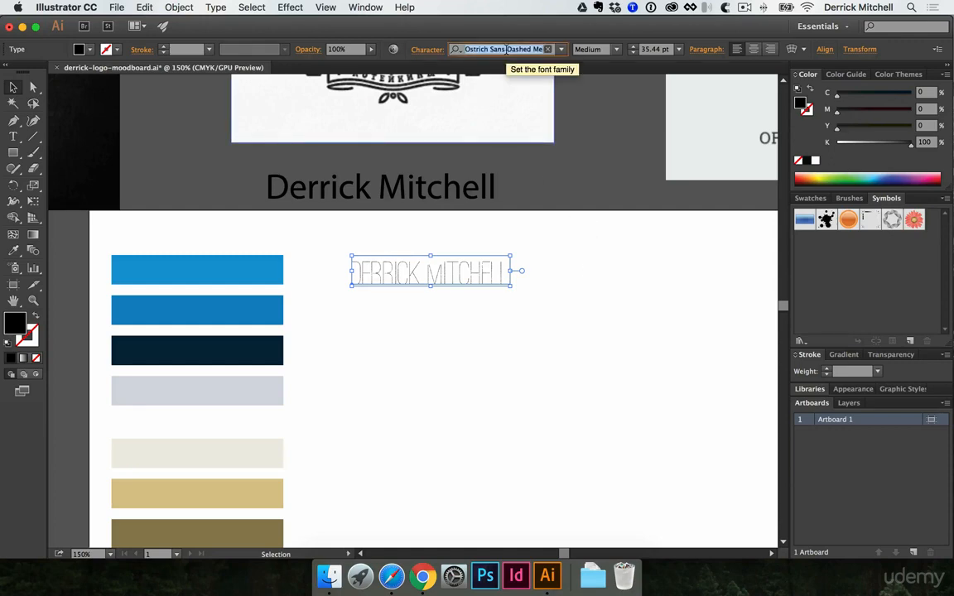
type("abolition")
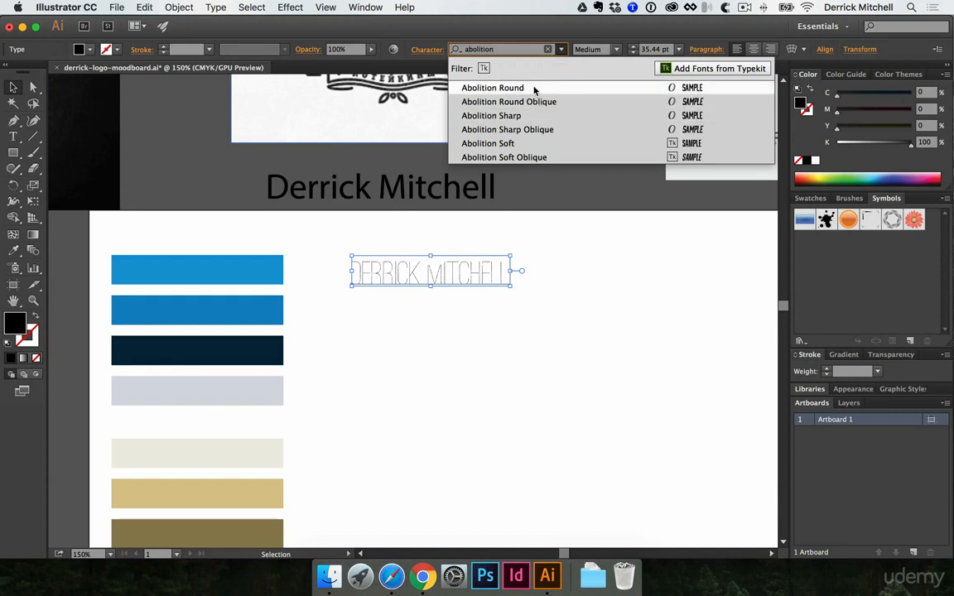
left_click(534, 88)
Duplicate the Abolition name directly below itself and set the copy's font to Gin
left_click(503, 286)
left_click_drag(503, 286, 503, 326)
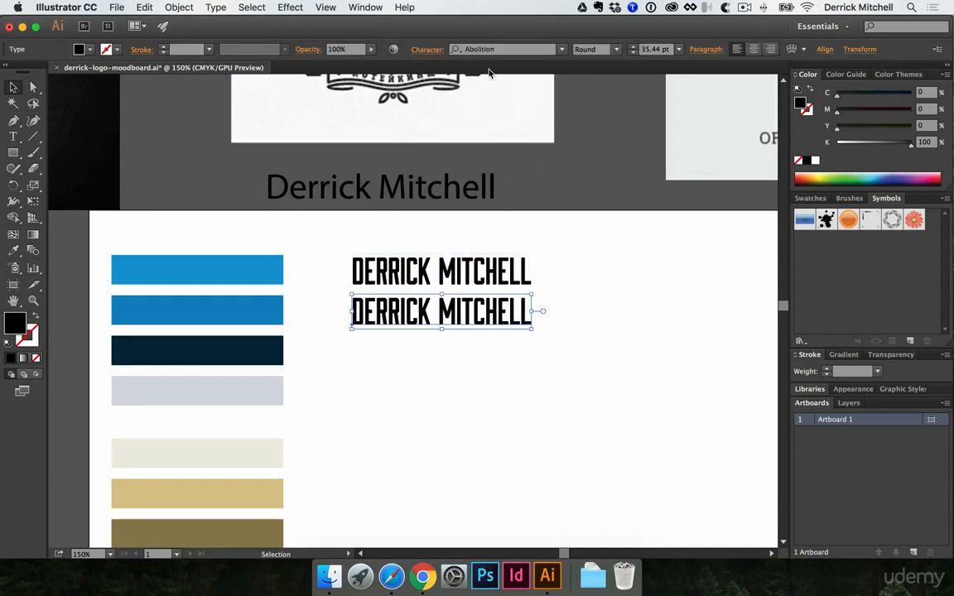
left_click(497, 49)
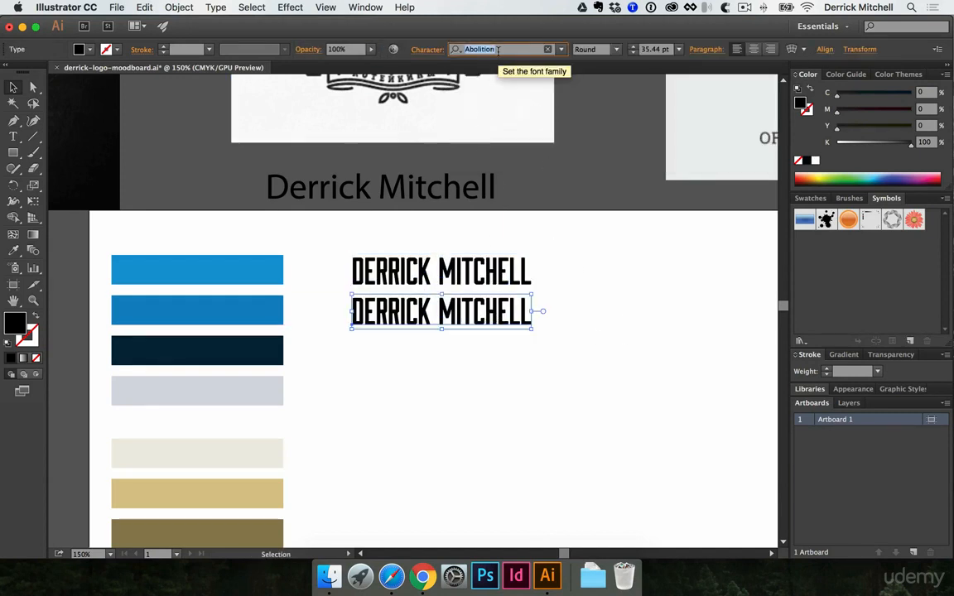
type("gin")
left_click(500, 129)
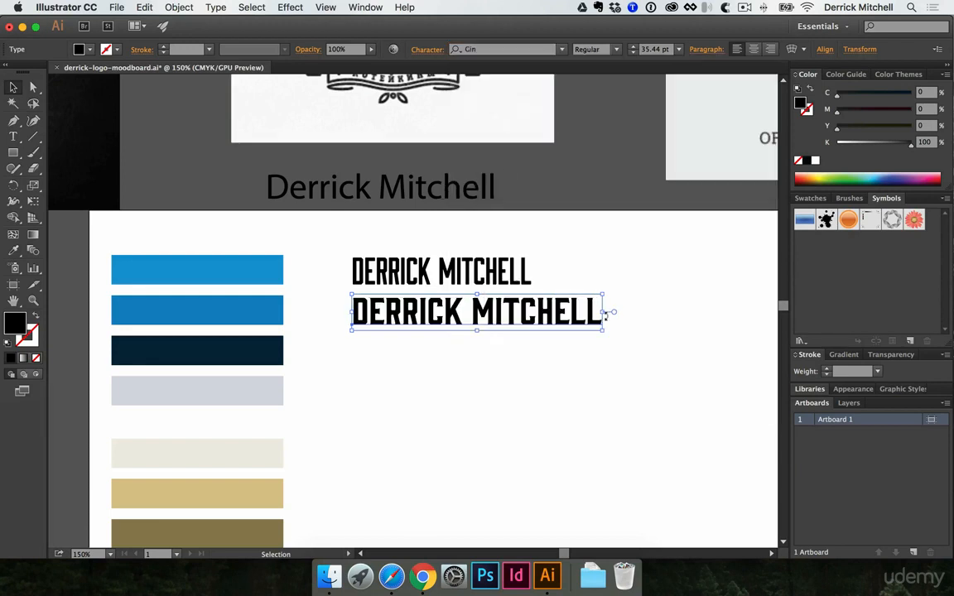
Duplicate the Gin name below itself and set the copy's font to DIN 1451 Std Engschrift
left_click_drag(498, 311, 498, 363)
left_click(514, 48)
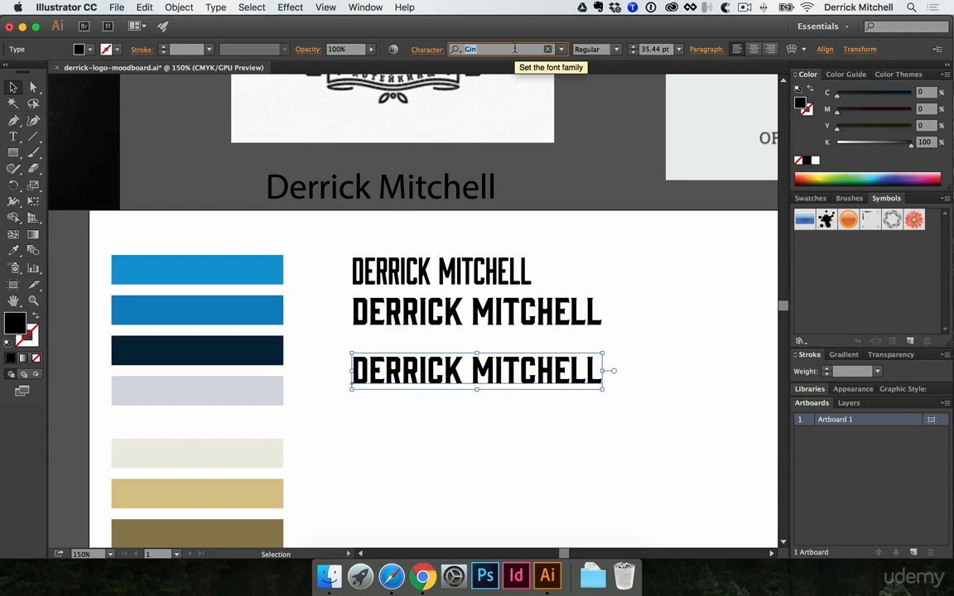
type("din")
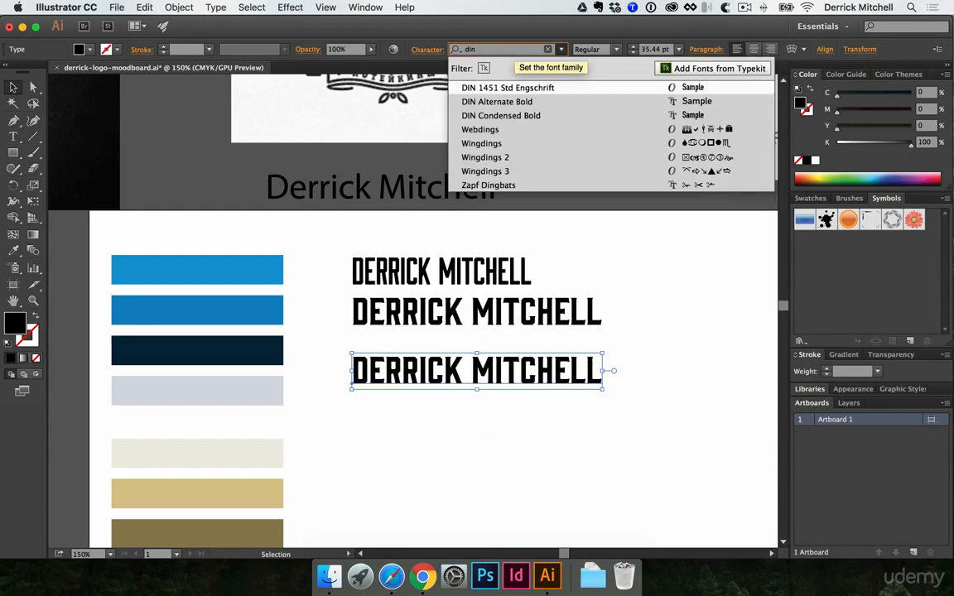
left_click(523, 88)
Duplicate the DIN name below itself and set the copy's font to Georgia Regular
left_click(560, 392)
left_click_drag(504, 383, 504, 424)
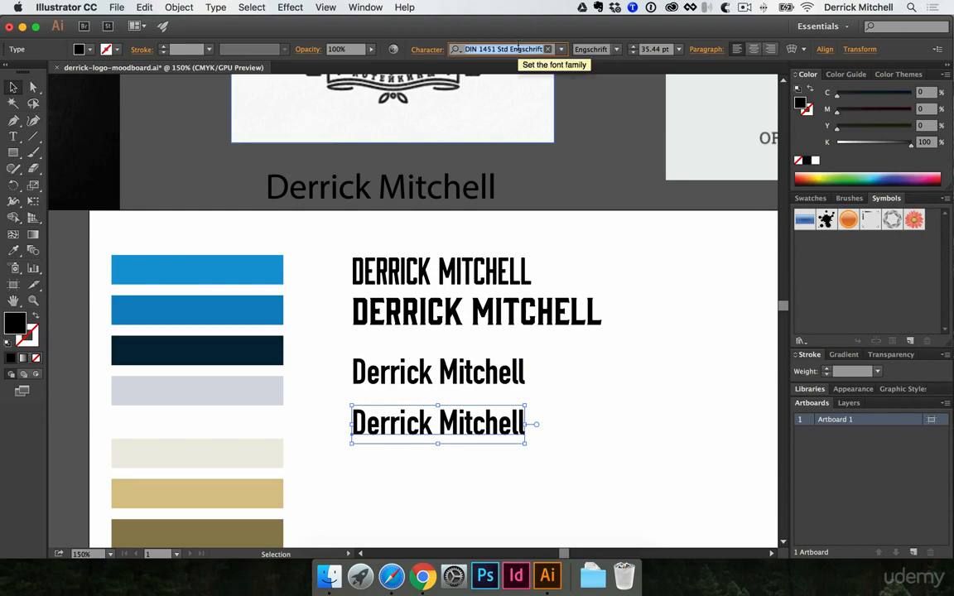
type("geor")
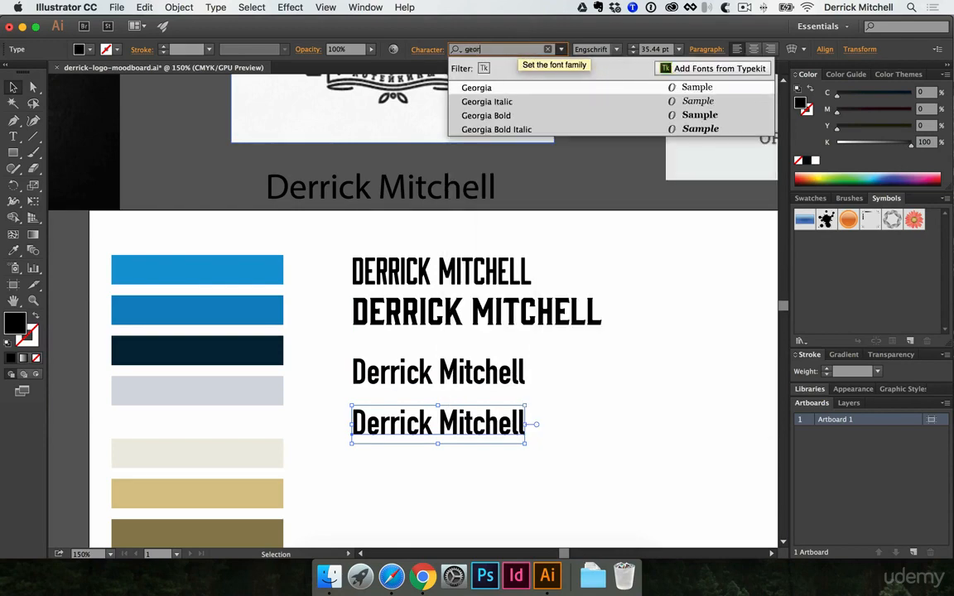
left_click(478, 88)
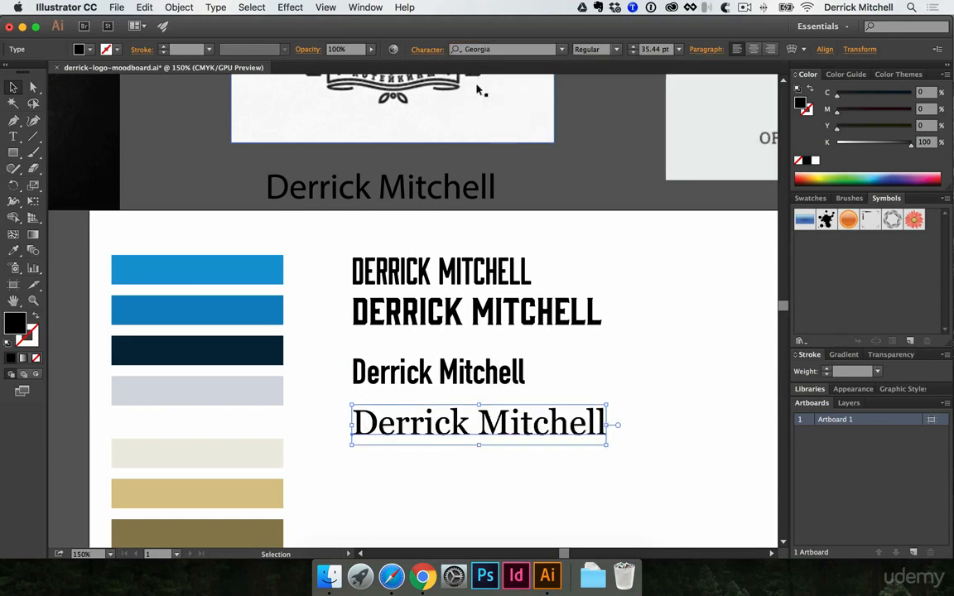
Shift the Gin and DIN lines vertically to even out the spacing between the four name samples
left_click(636, 403)
left_click_drag(652, 387, 577, 358)
scroll(572, 364, "right", 5)
left_click(331, 399)
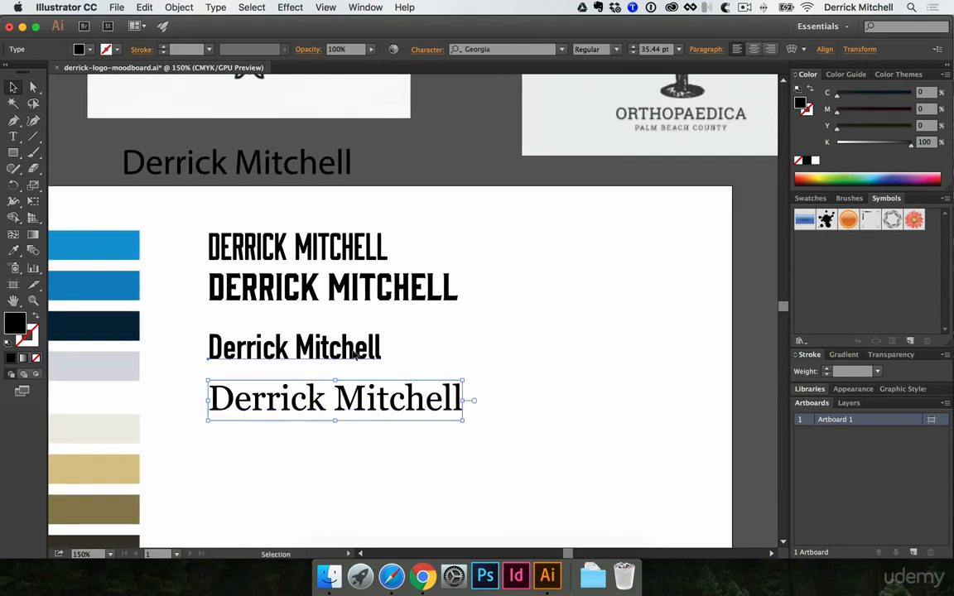
left_click(294, 347)
left_click(367, 286, "shift")
left_click_drag(367, 287, 368, 293)
left_click(355, 324)
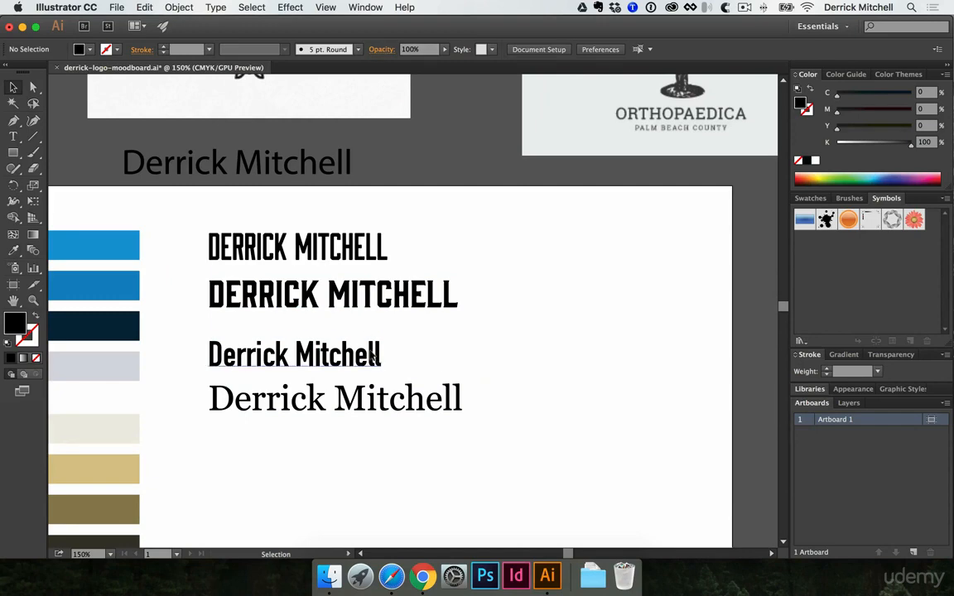
left_click_drag(369, 350, 369, 340)
left_click(503, 352)
Duplicate the Abolition name into the empty area of the artboard below the Georgia sample
scroll(511, 362, "down", 4)
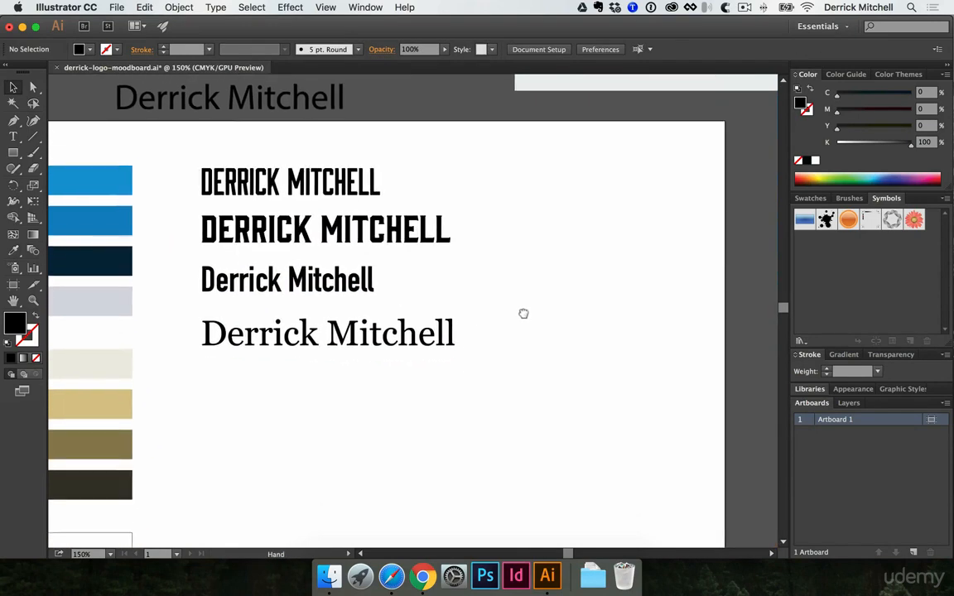
left_click(347, 171)
left_click_drag(346, 171, 382, 430)
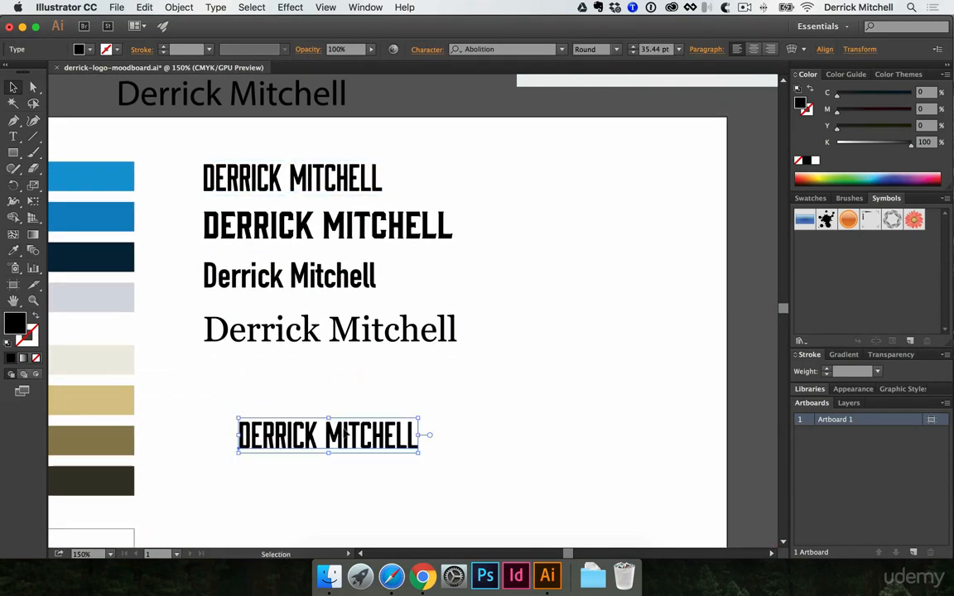
Examine the letterforms of the duplicated Abolition name up close, then return to the overview of the artboard
left_click(342, 446)
left_click(443, 308)
left_click(436, 305)
left_click_drag(384, 284, 507, 294)
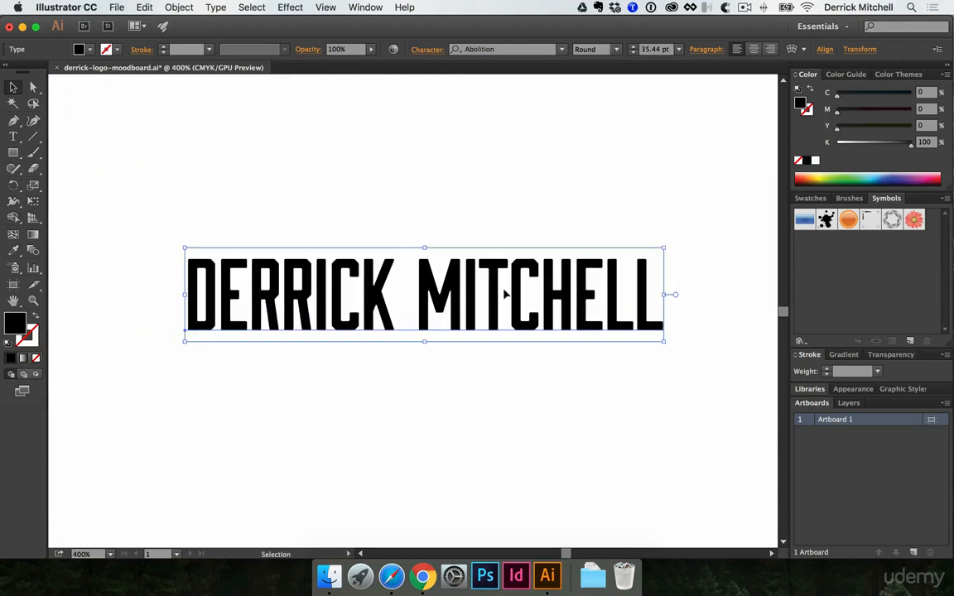
key("super+space")
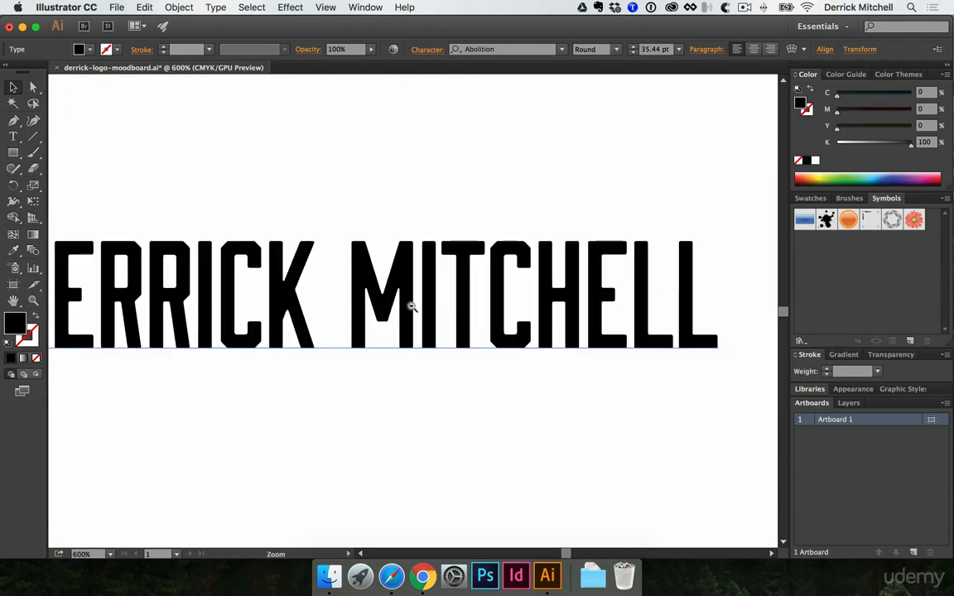
left_click_drag(414, 306, 398, 308)
left_click_drag(422, 370, 433, 321)
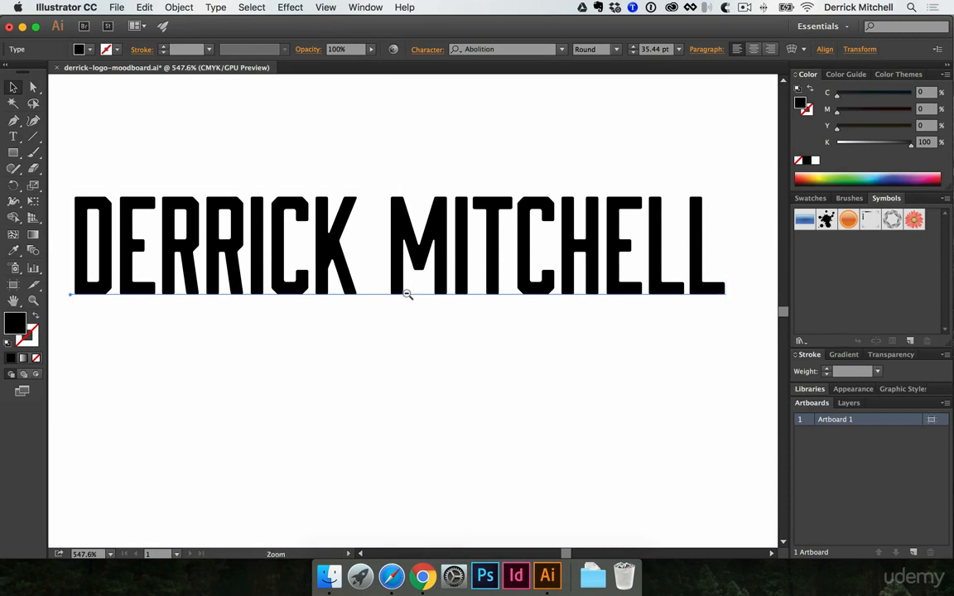
left_click(408, 294, "alt+super")
left_click(408, 293, "alt+super")
left_click(410, 293, "alt+super")
left_click(439, 265, "alt+super")
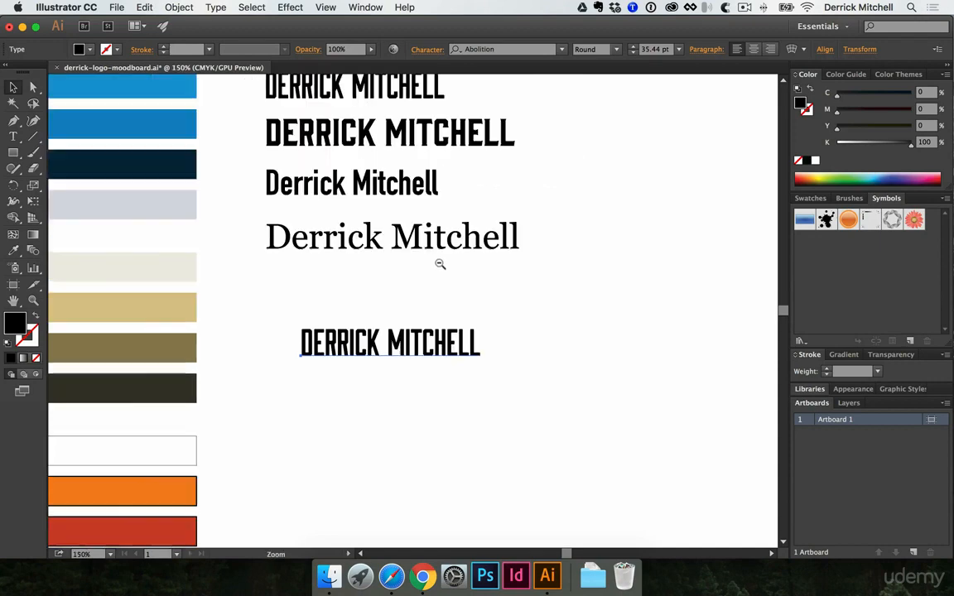
left_click(441, 265, "alt+super")
Move the Lake Wilcox and Beautify the City logo images farther from the artboard's left edge to clear pasteboard space
left_click_drag(377, 231, 459, 276)
left_click_drag(366, 215, 465, 350)
left_click_drag(474, 348, 663, 344)
left_click_drag(175, 329, 40, 333)
left_click_drag(218, 343, 480, 315)
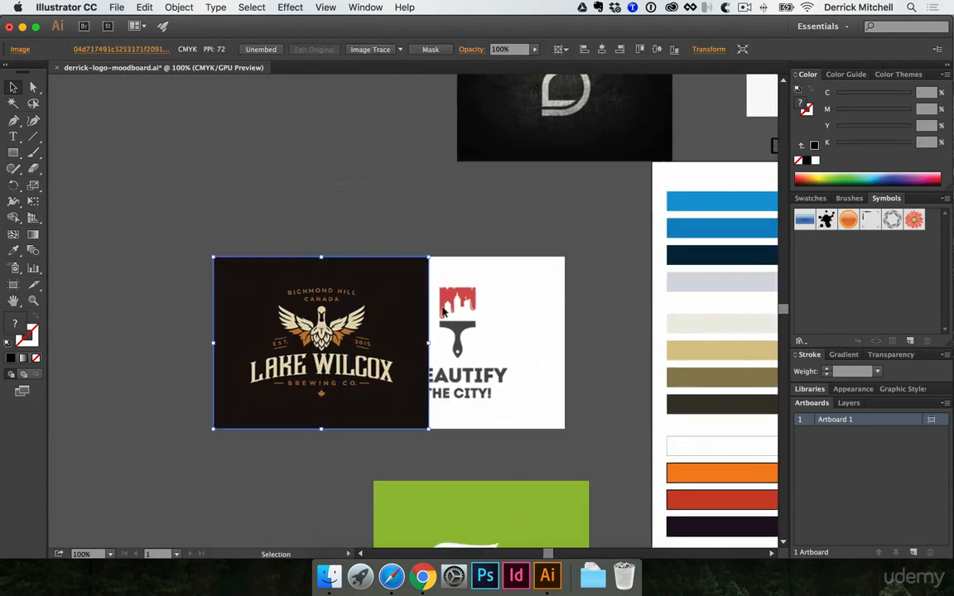
left_click(464, 356, "shift")
left_click_drag(464, 356, 182, 350)
Move the four font samples onto the pasteboard left of the artboard and place the remaining Abolition name beside the top blue swatch
left_click_drag(500, 328, 24, 403)
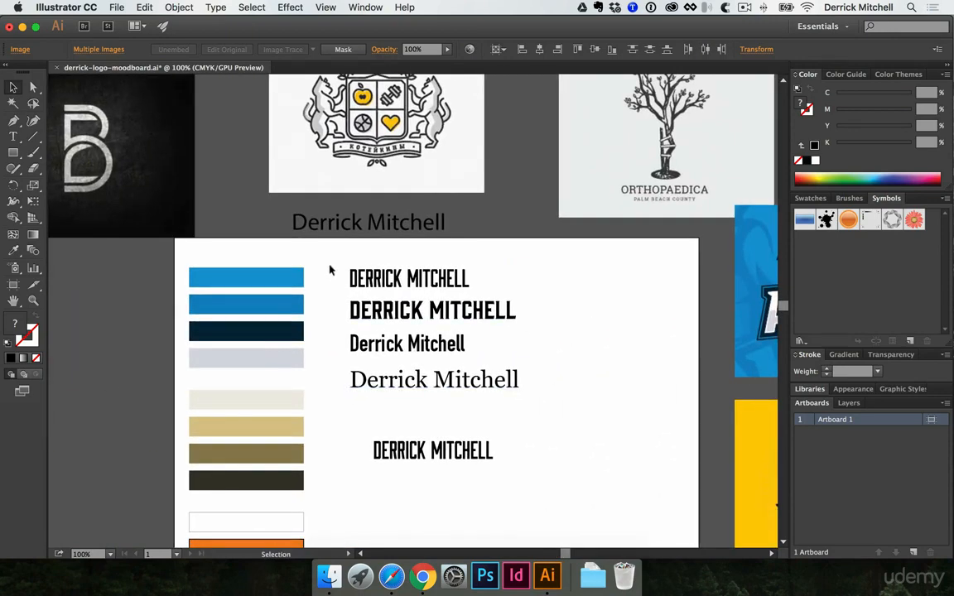
left_click_drag(330, 267, 570, 378)
left_click_drag(565, 301, 194, 295)
left_click(87, 279)
left_click_drag(401, 342, 234, 306)
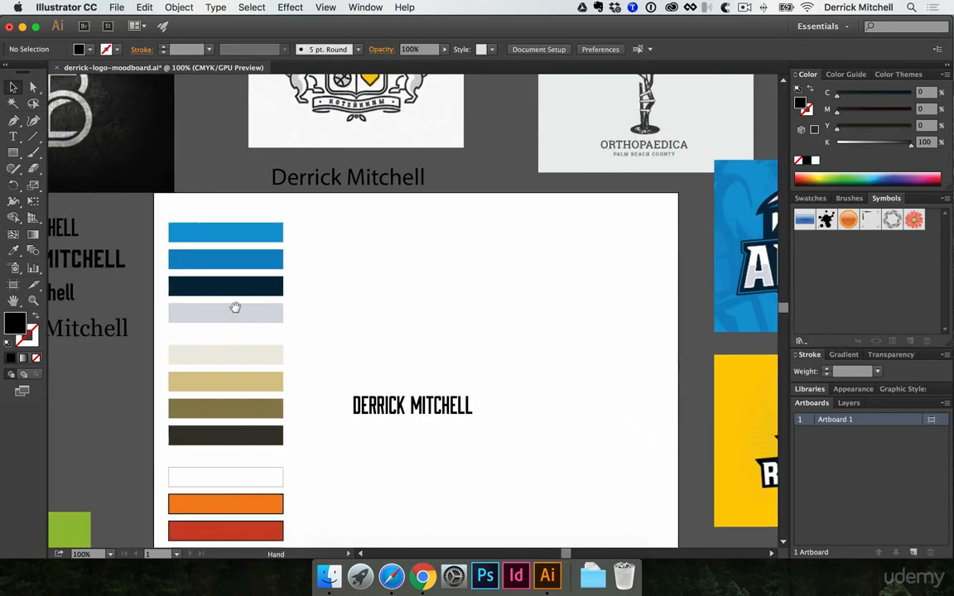
left_click_drag(431, 403, 387, 232)
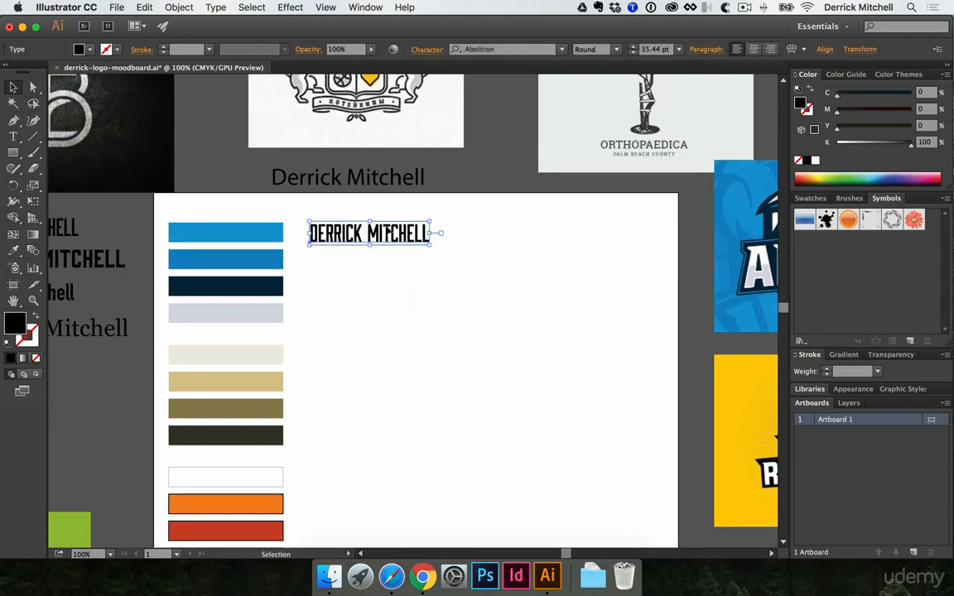
Duplicate the Abolition name directly below the original on the artboard
key("z")
left_click(397, 234)
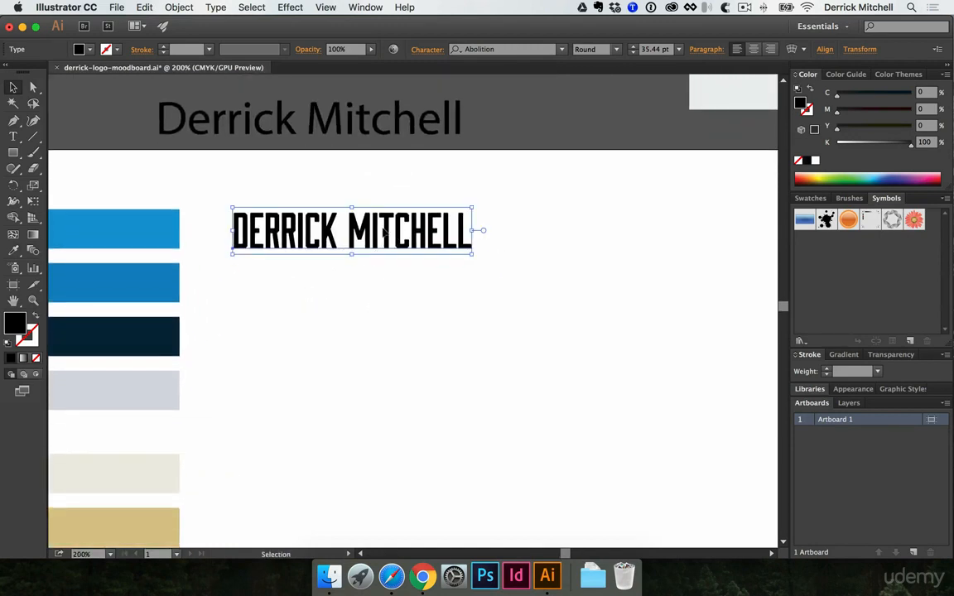
left_click(369, 313)
left_click(370, 239)
left_click(361, 341)
left_click(374, 239)
left_click_drag(370, 235, 373, 313)
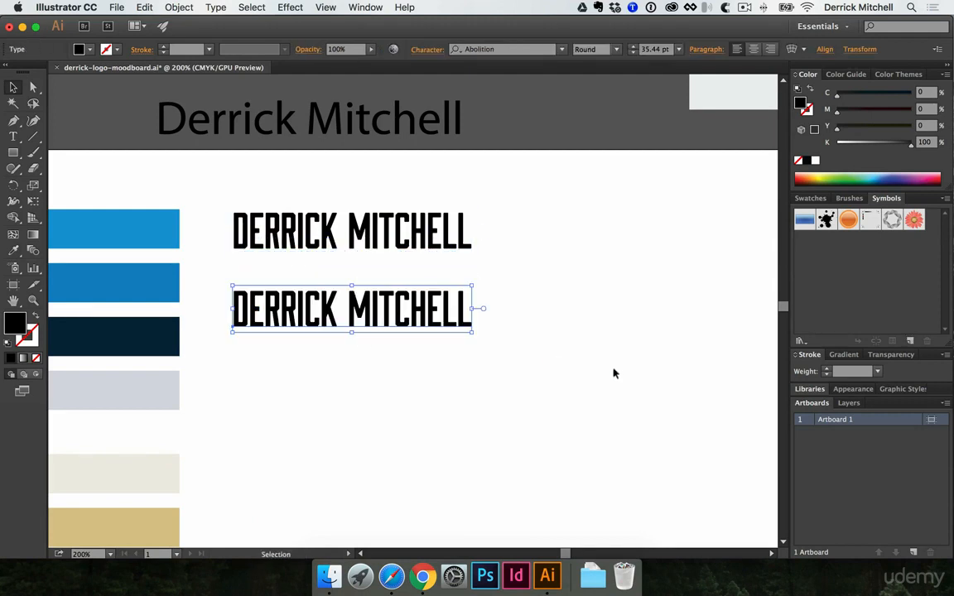
left_click(640, 379)
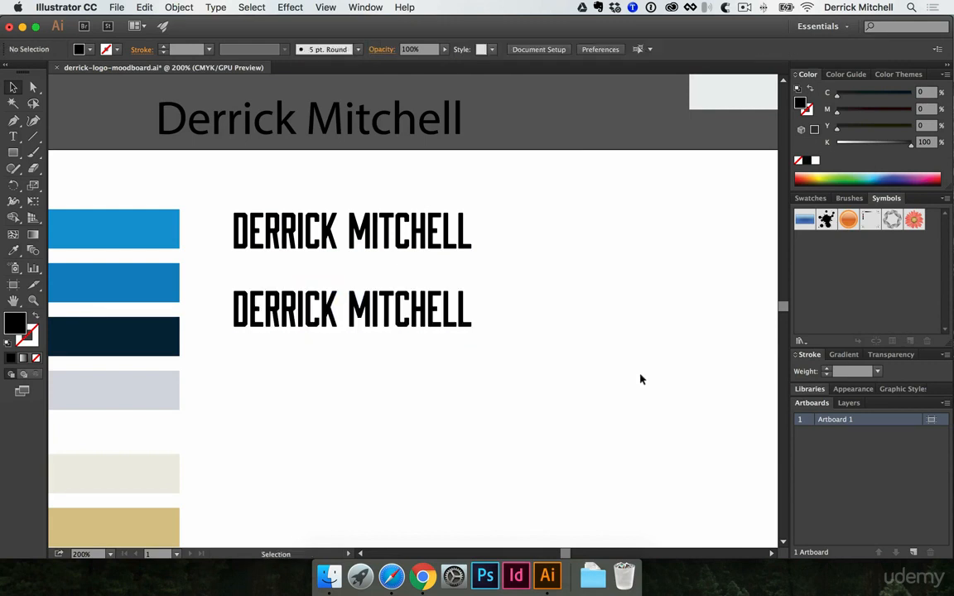
Shift the Myriad Pro name aside on the pasteboard above the artboard and place the upper Abolition copy beside it
left_click(375, 221)
left_click_drag(376, 222, 362, 276)
left_click_drag(365, 173, 268, 160)
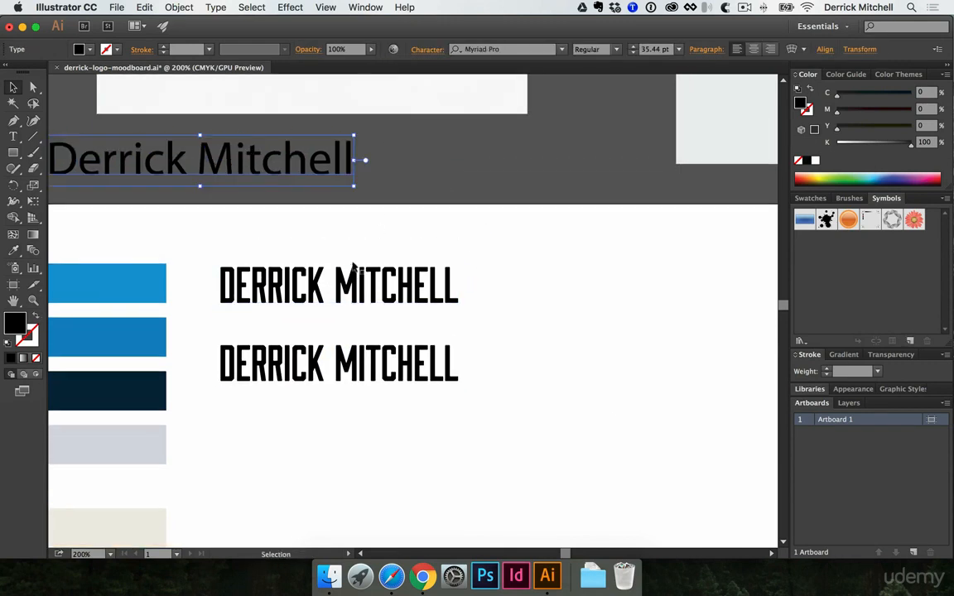
left_click_drag(363, 275, 519, 146)
left_click(498, 228)
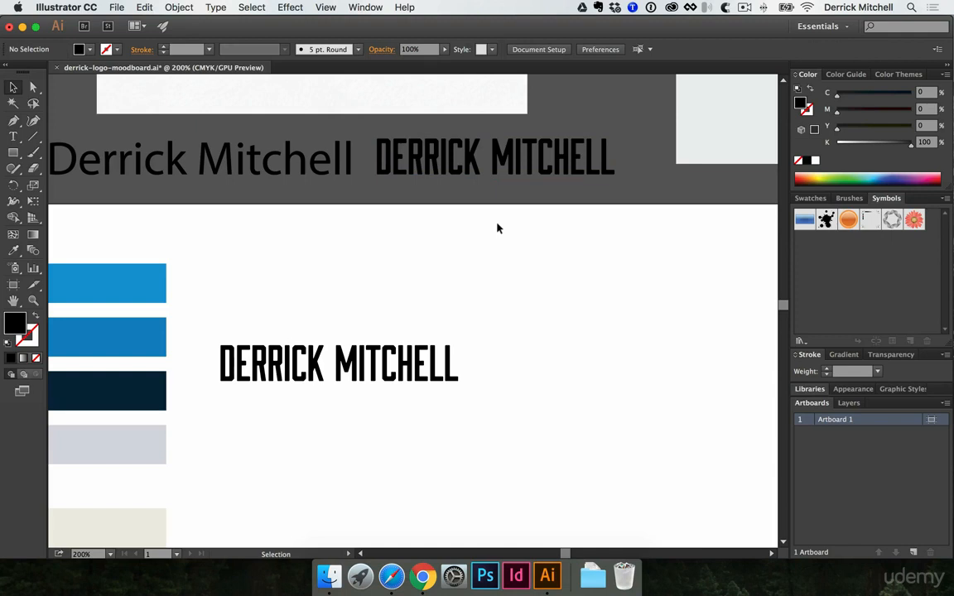
Move the Orthopaedica, Animo, Revolution, Educated, Aruma and Qalxan logo images together farther from the artboard to clear pasteboard space
left_click(417, 313, "alt+super")
left_click(417, 313, "alt+super")
left_click(418, 313, "alt+super")
left_click(417, 313, "alt+super")
left_click(496, 401, "alt+super")
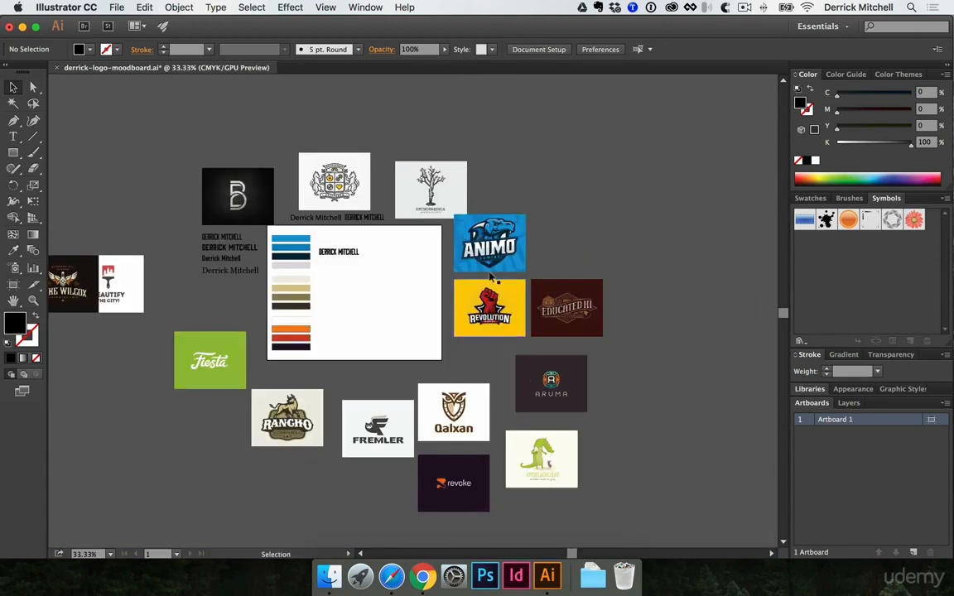
left_click_drag(449, 130, 606, 402)
left_click_drag(494, 267, 649, 276)
left_click(583, 282)
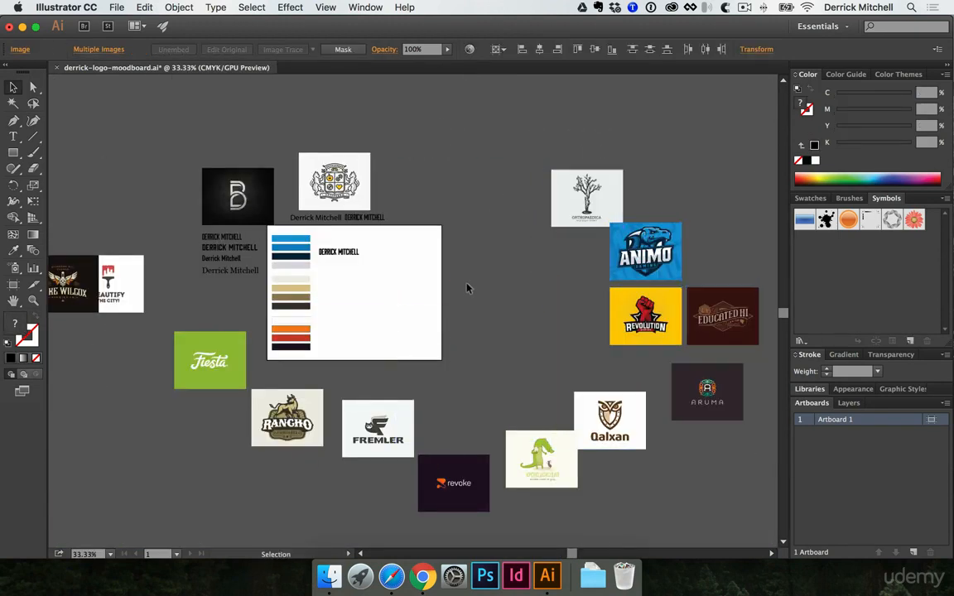
Convert the Abolition name left on the artboard to outlines and move the resulting group slightly upward
left_click(377, 264, "super")
left_click(407, 331, "super")
left_click(407, 331, "super")
left_click_drag(435, 270, 371, 346)
left_click_drag(517, 318, 421, 268)
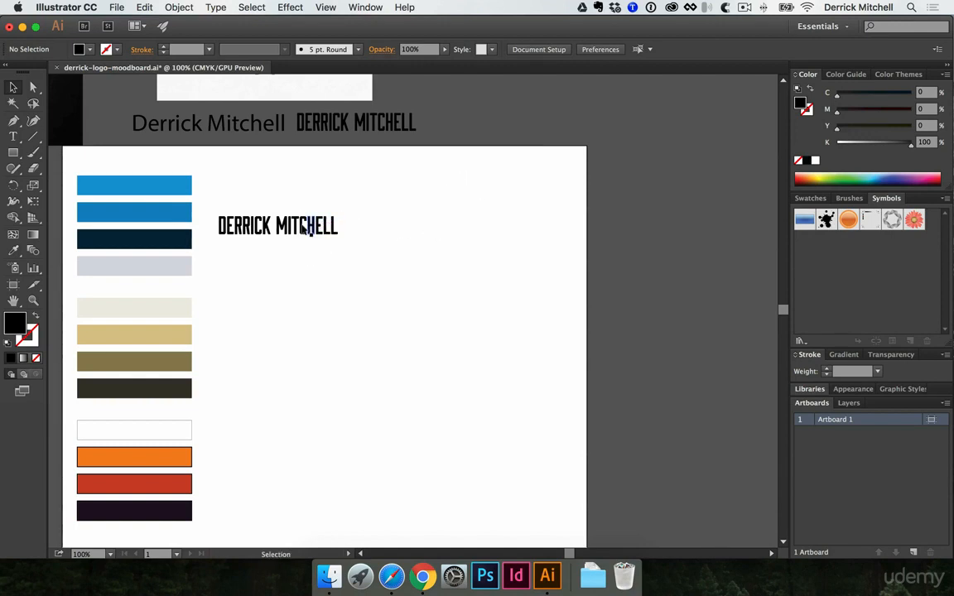
left_click_drag(309, 226, 566, 128)
key("super+z")
left_click(490, 256)
left_click(311, 244, "super")
left_click(370, 287, "super")
left_click_drag(414, 336, 375, 257)
left_click(381, 300, "super")
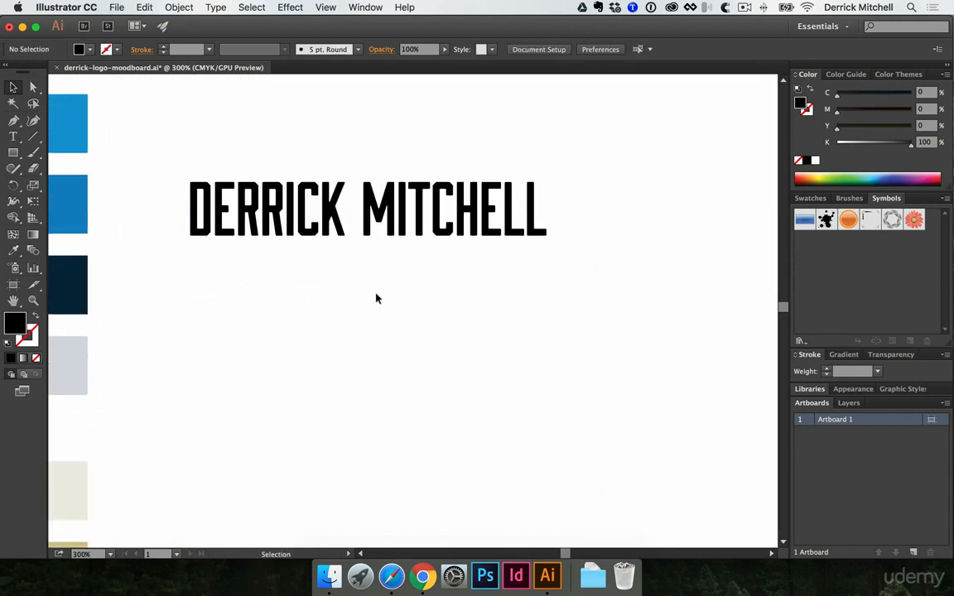
left_click_drag(400, 217, 401, 207)
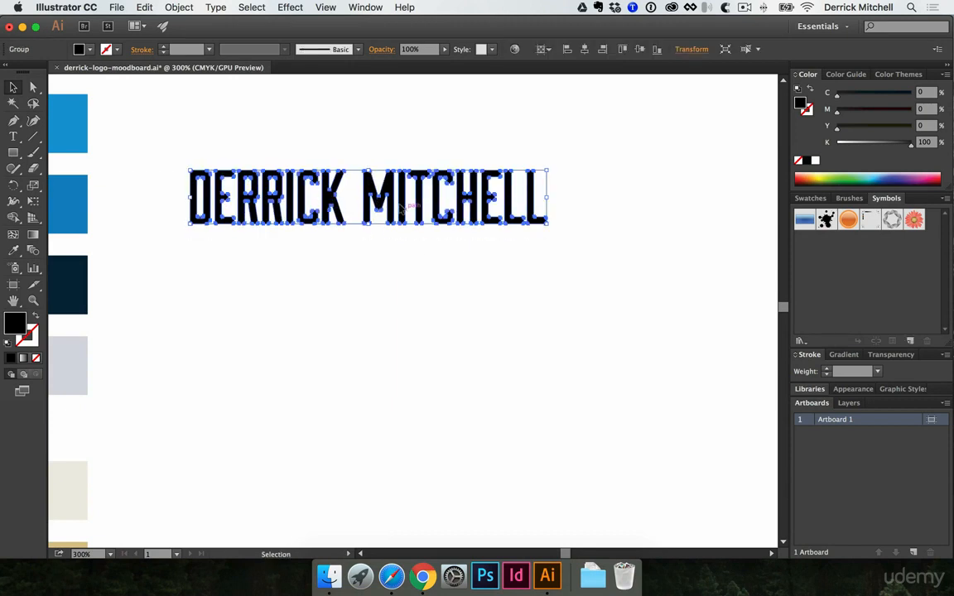